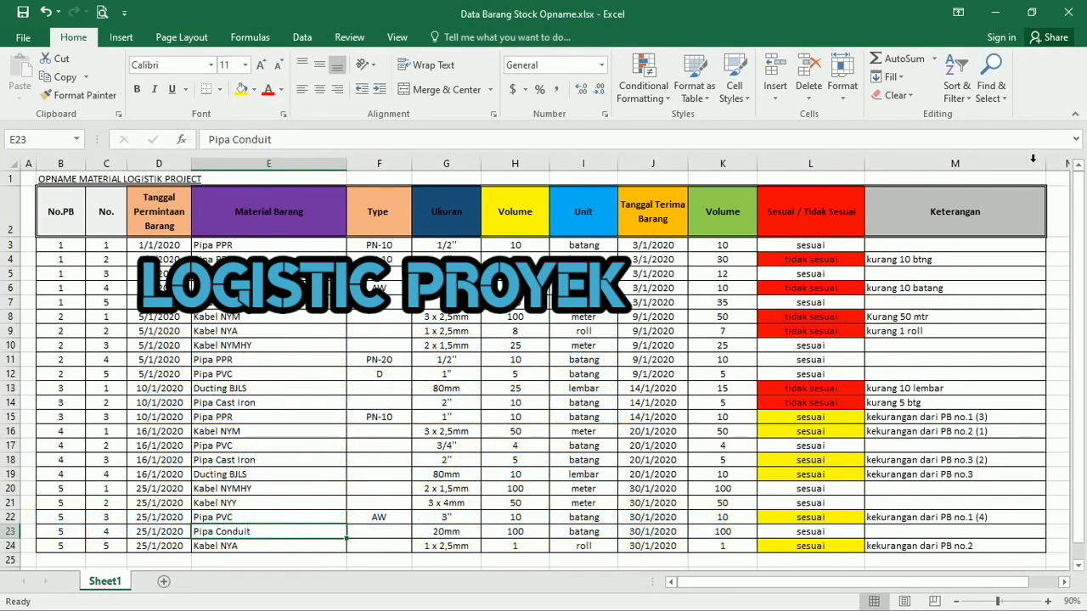
Examine each column header of the material opname table in row 2, from No.PB through Keterangan.
left_click(803, 288)
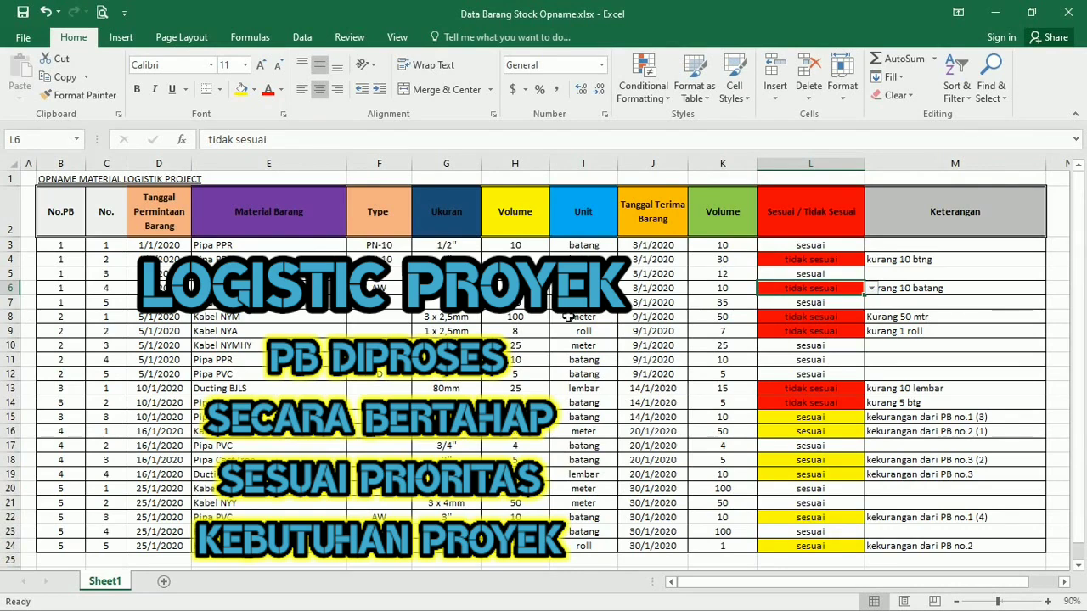
left_click(67, 201)
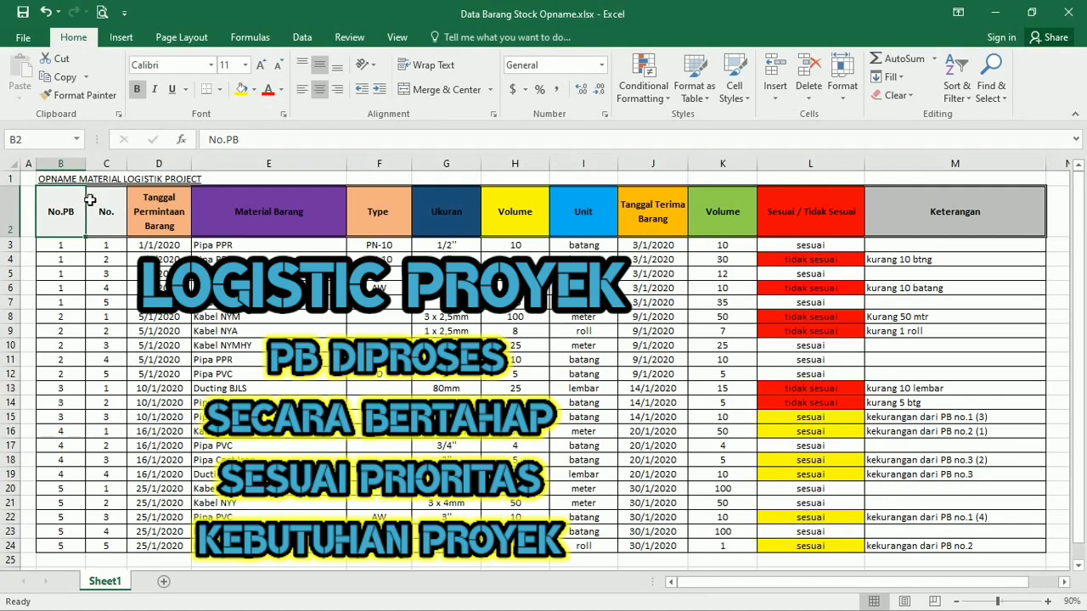
left_click(105, 205)
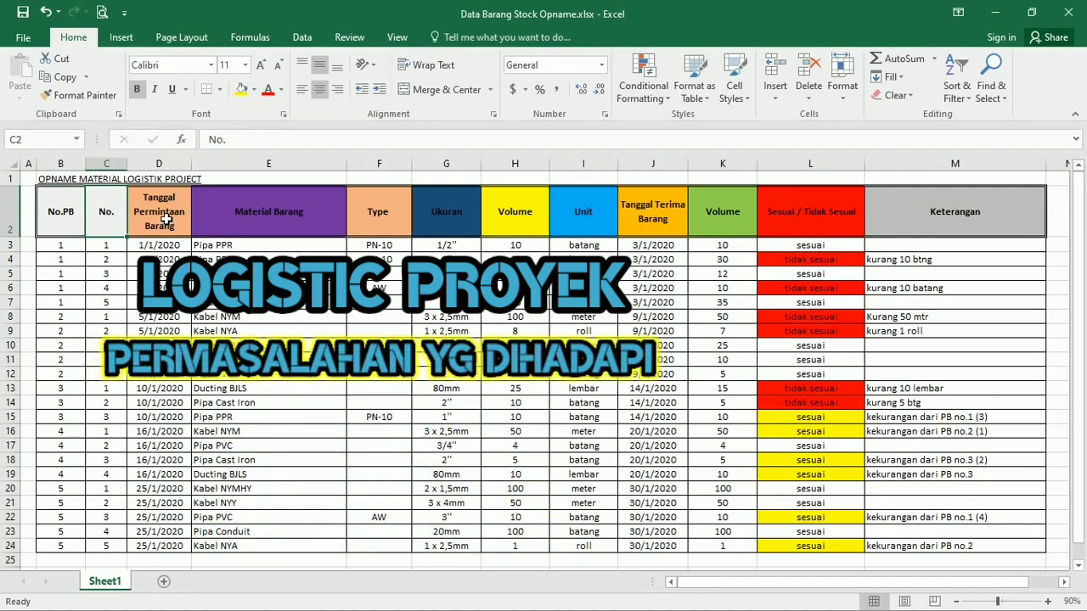
left_click(166, 219)
left_click(331, 220)
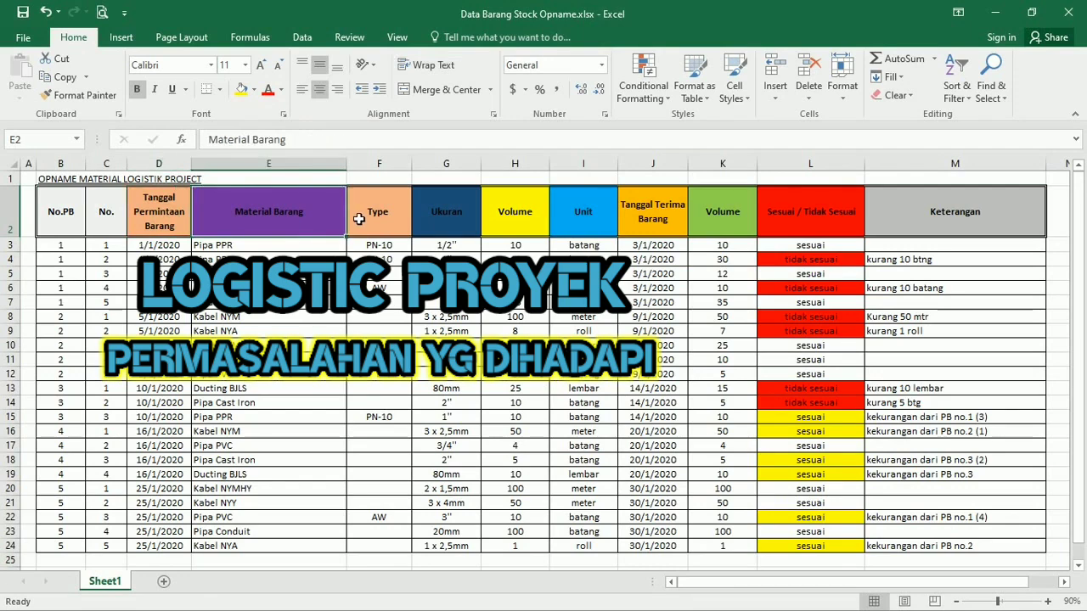
left_click(359, 219)
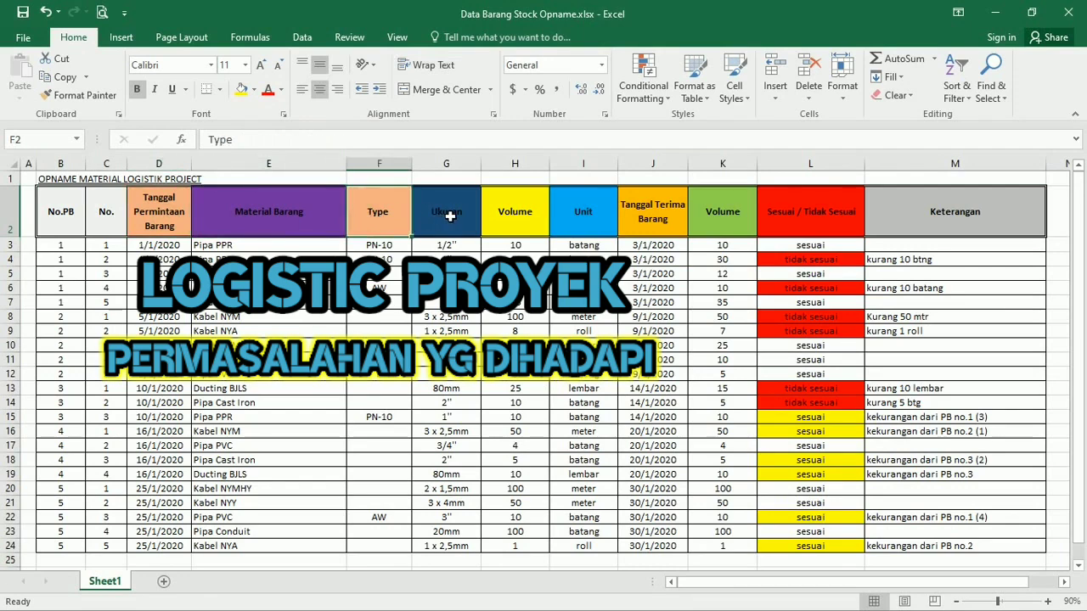
left_click(449, 216)
left_click(507, 219)
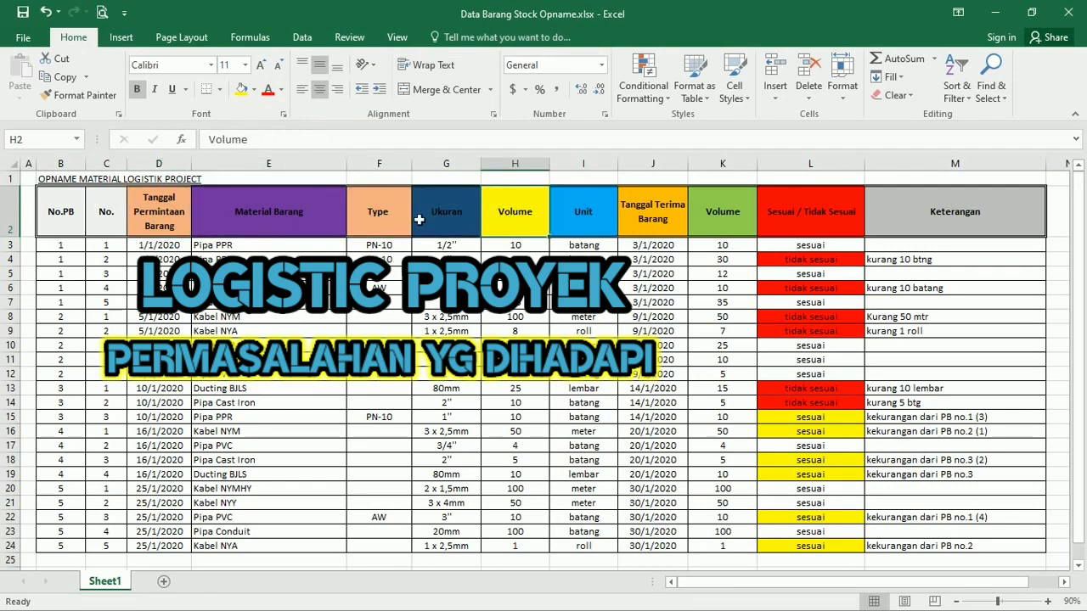
left_click(585, 217)
left_click(643, 218)
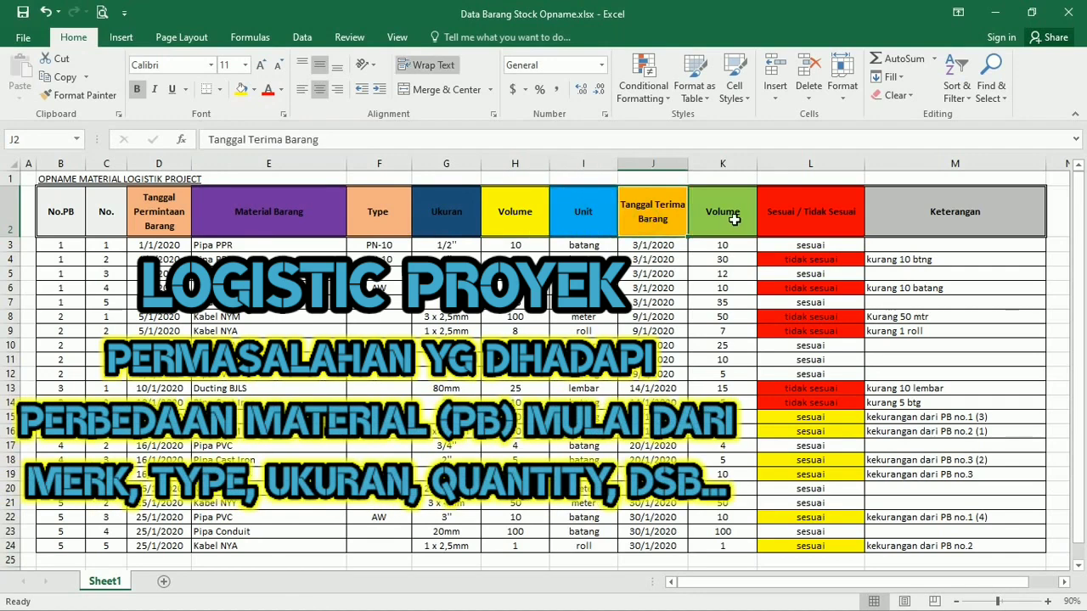
left_click(734, 219)
left_click(792, 216)
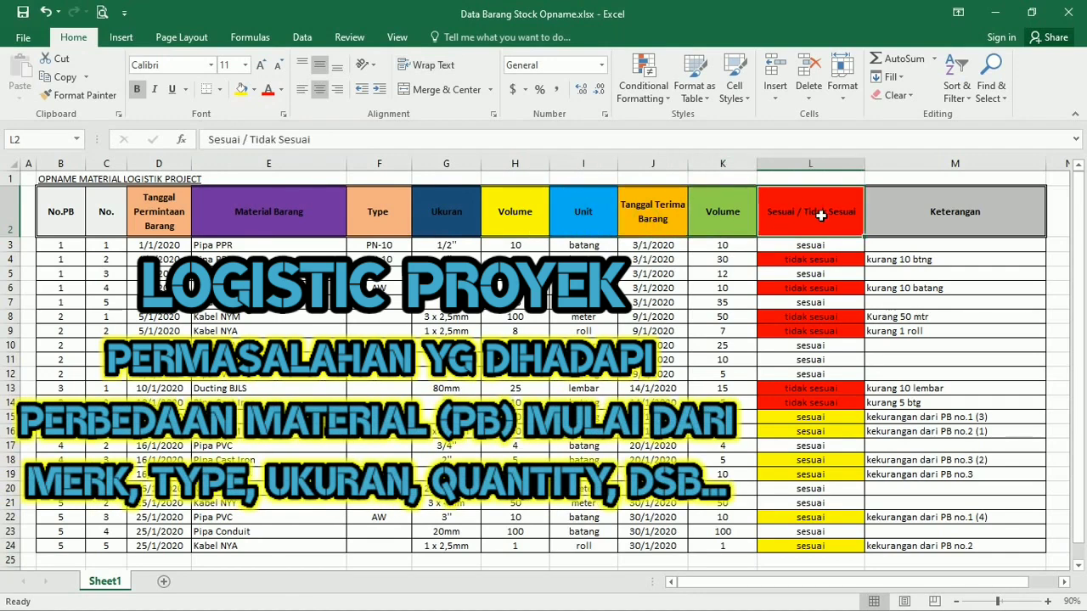
left_click(872, 216)
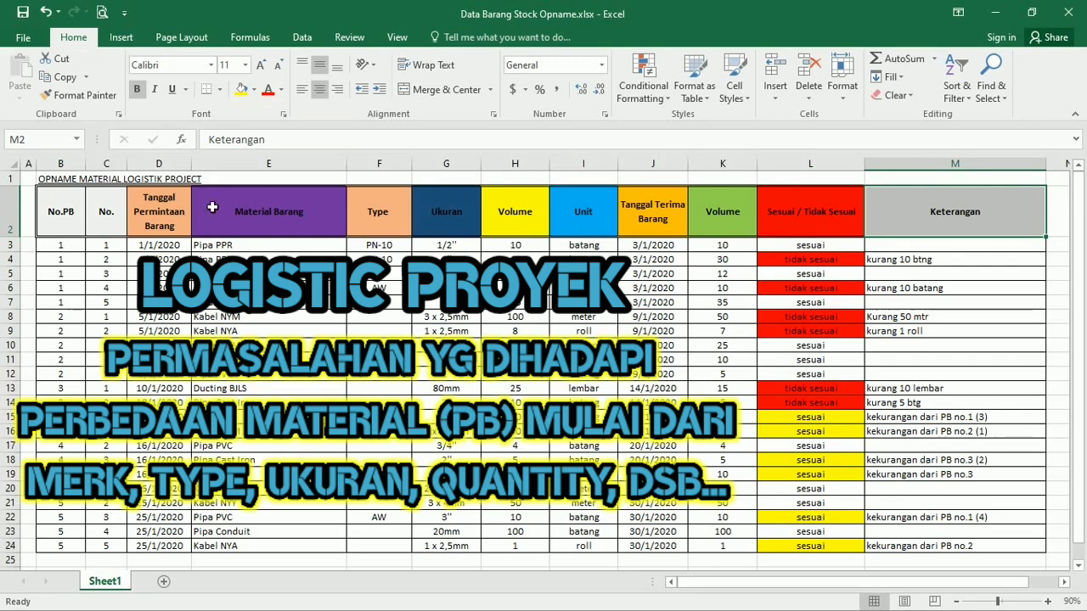
Review the item numbers and Material Barang entries of the No.PB 1 rows.
left_click(53, 211)
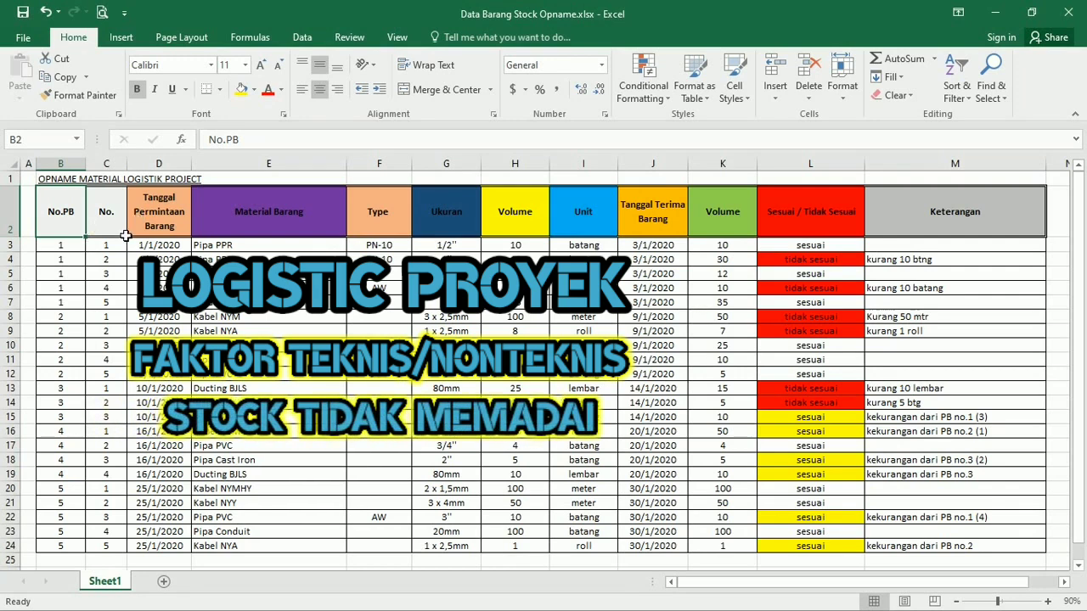
double_click(108, 303)
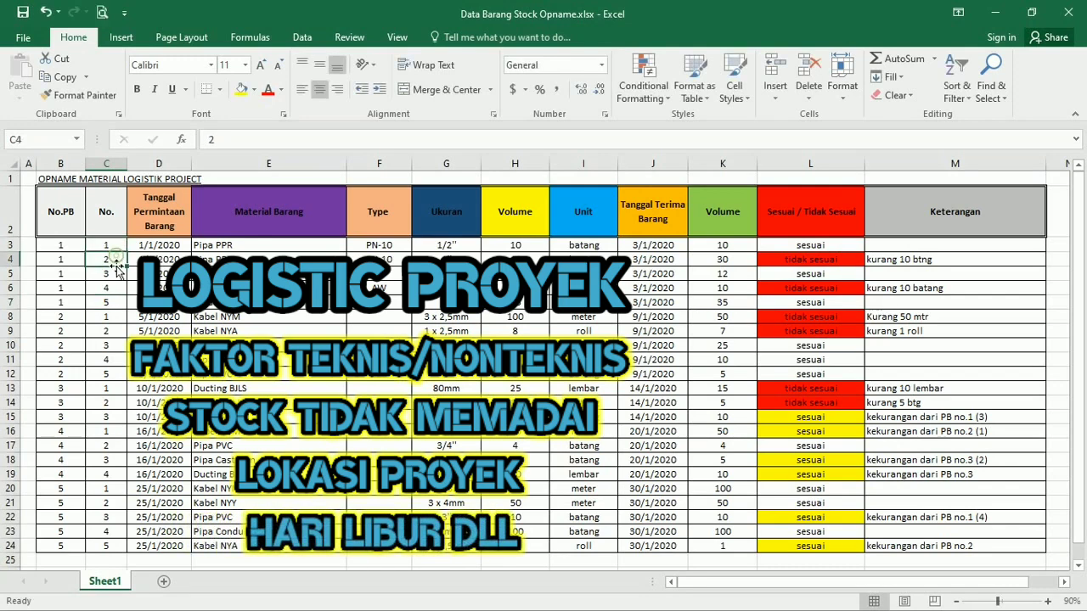
left_click(117, 287)
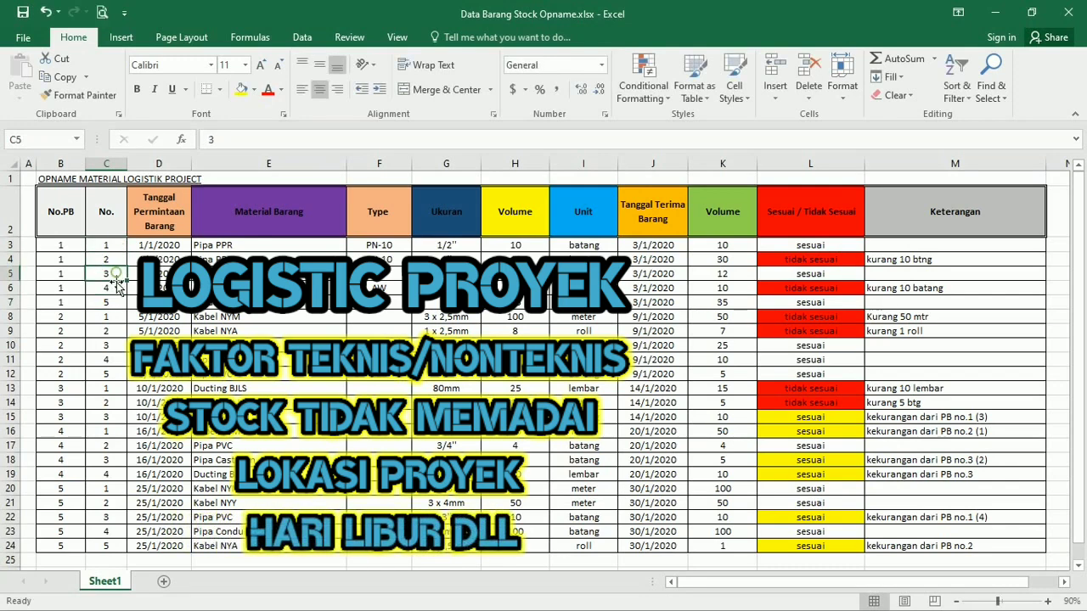
left_click(245, 249)
left_click(246, 258)
key("Down")
key("Down")
key("Down")
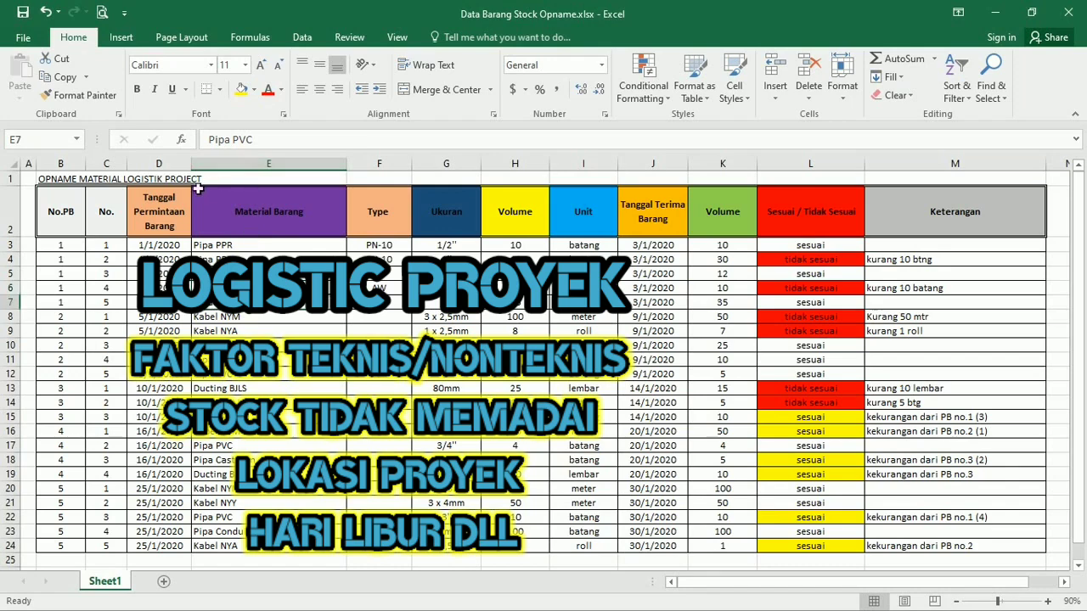
left_click(257, 179)
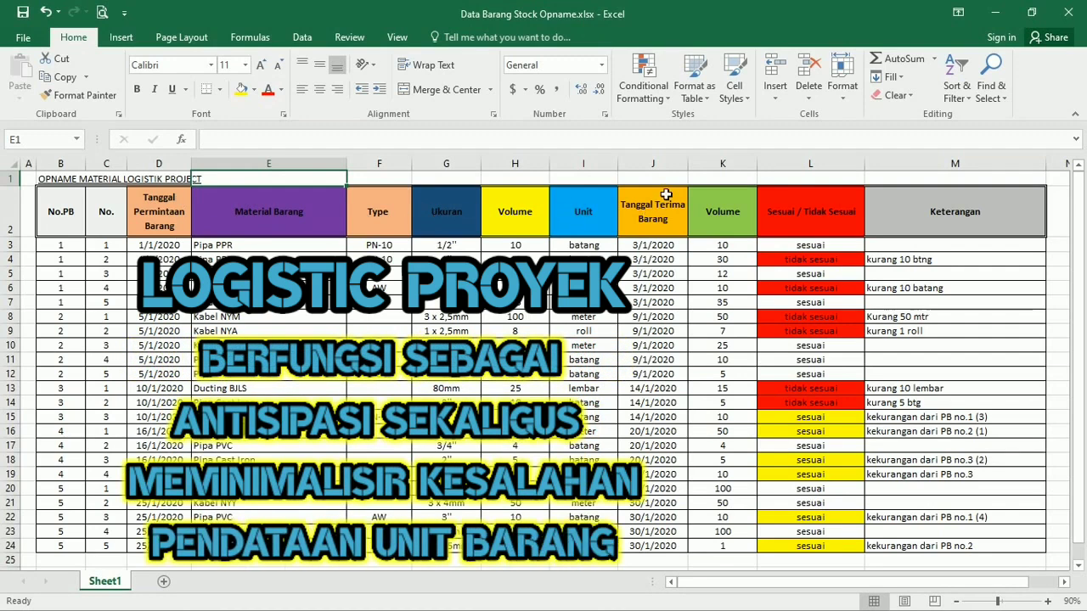
Check the Tanggal Terima Barang dates and the received Volume of the No.PB 1 items.
left_click(667, 179)
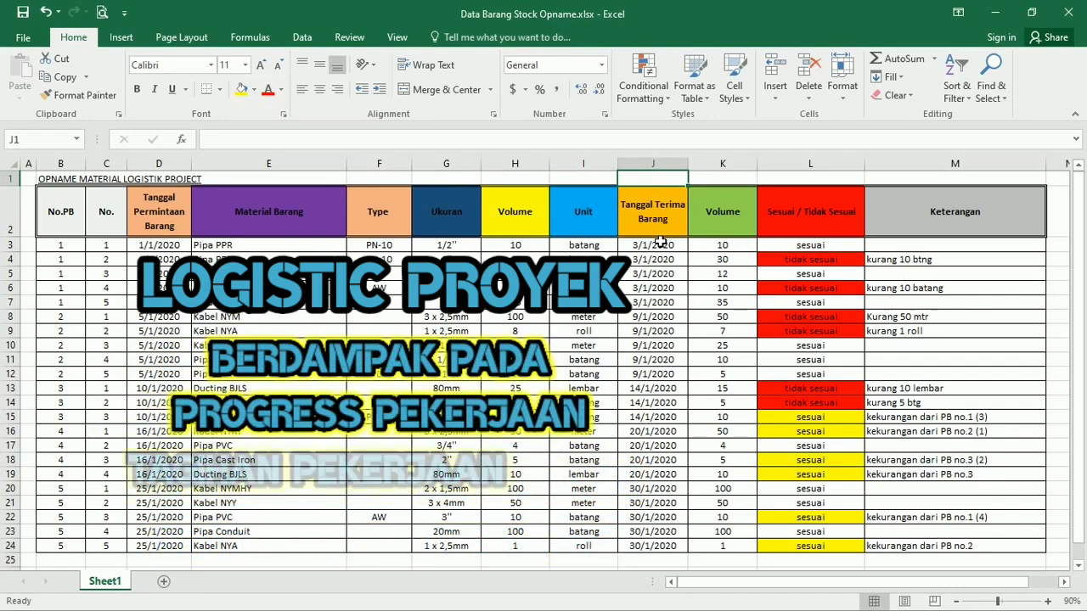
left_click(661, 243)
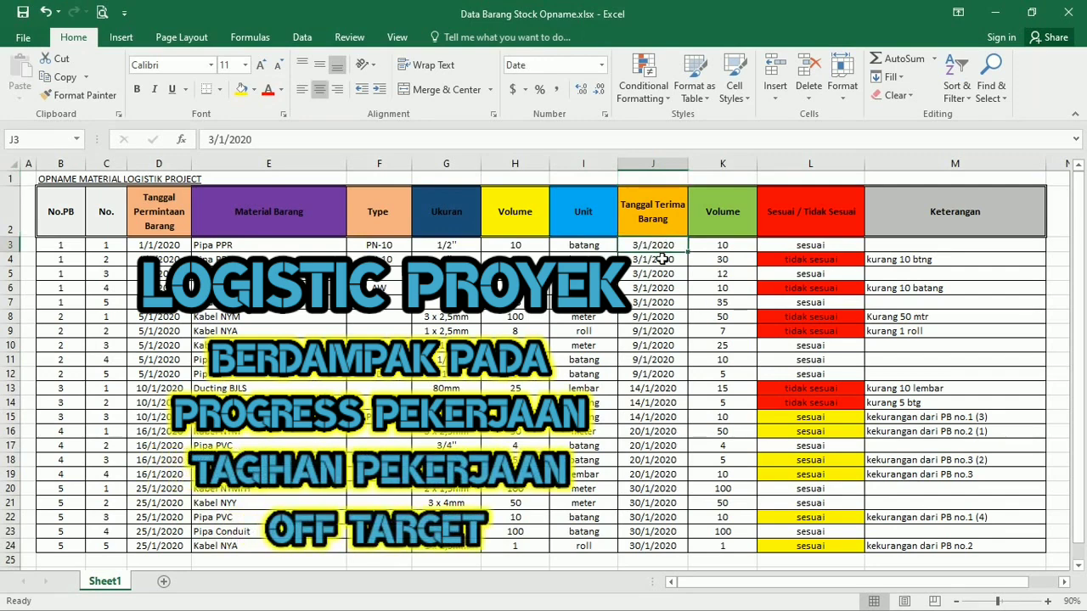
left_click(662, 259)
left_click(659, 273)
left_click(658, 288)
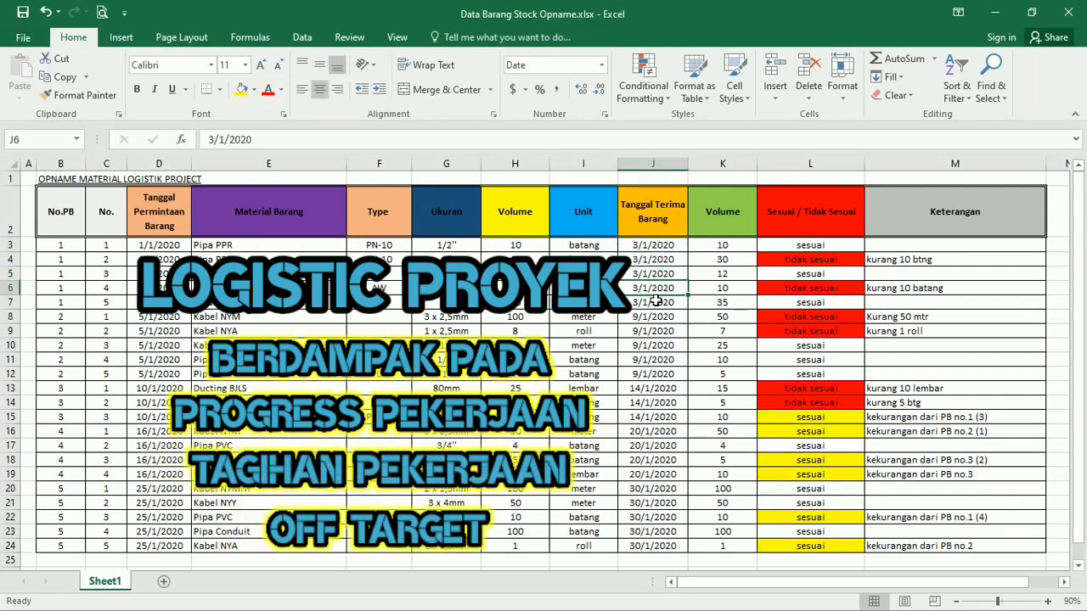
left_click(656, 302)
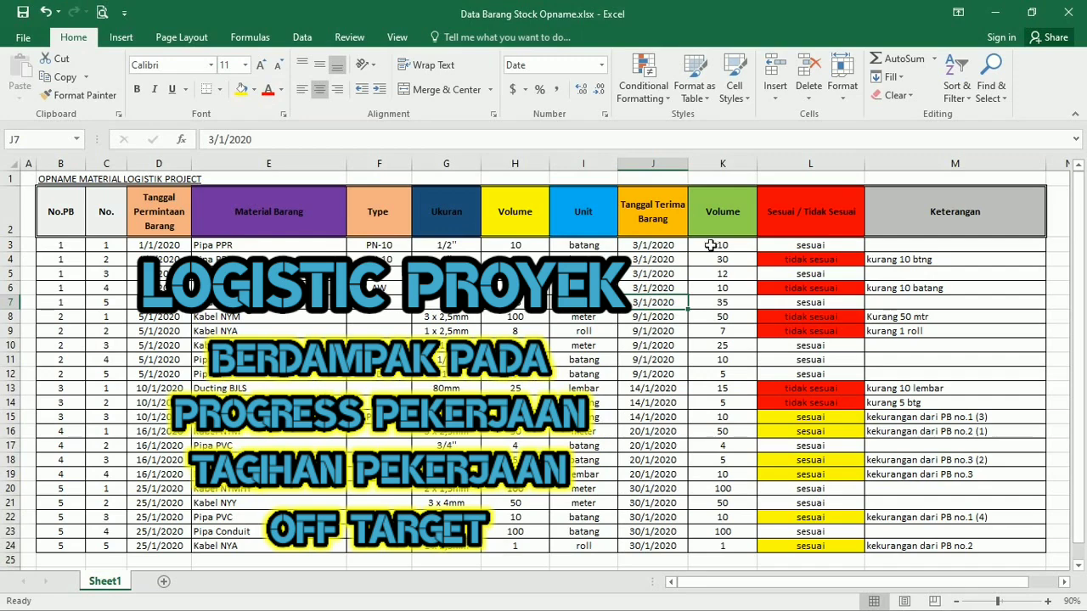
left_click(718, 244)
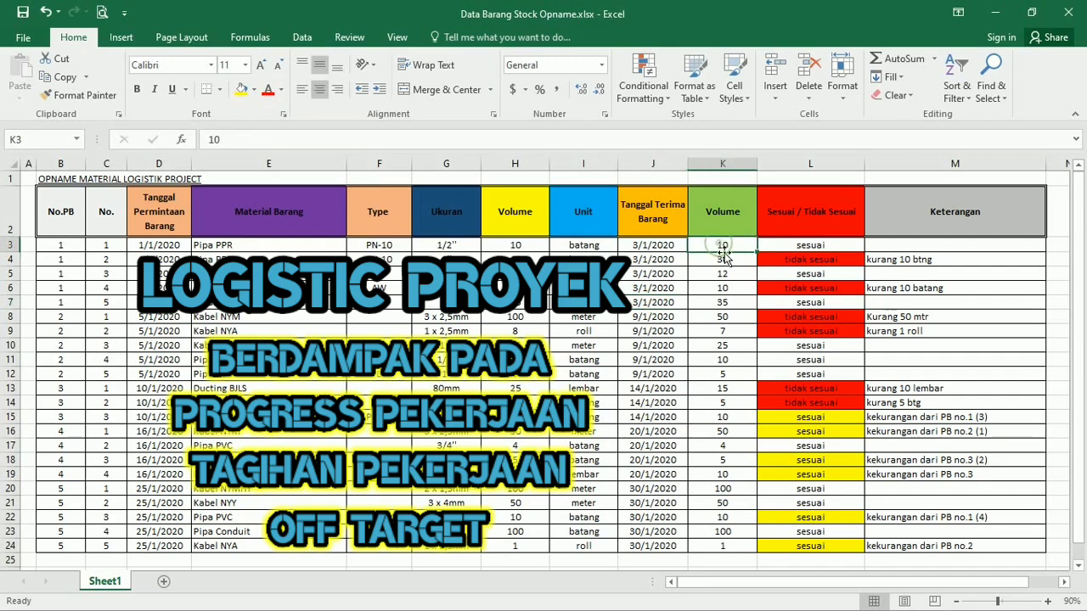
left_click(721, 259)
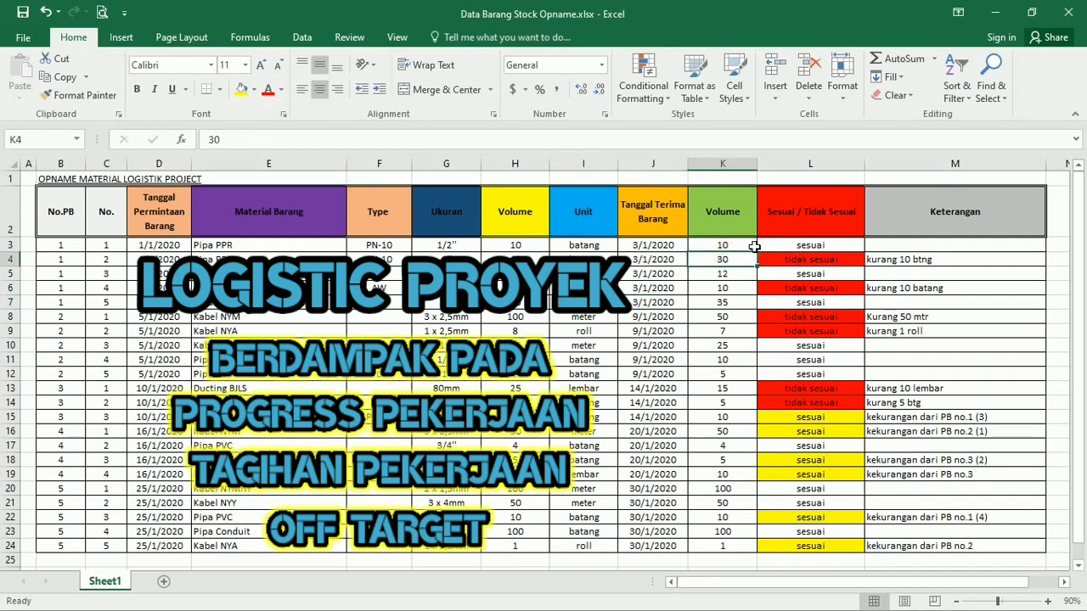
left_click(933, 181)
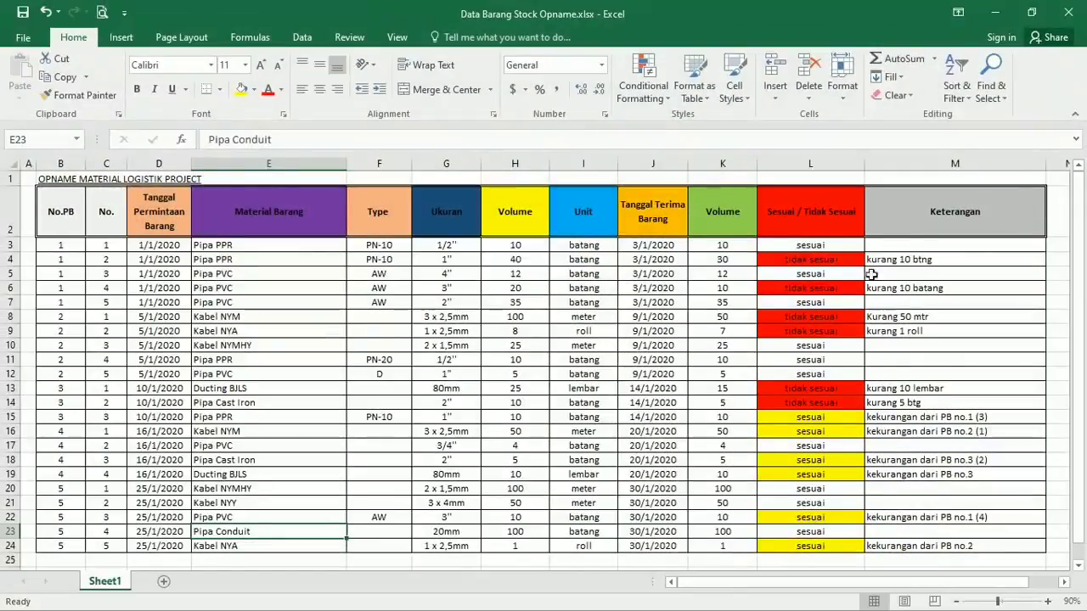
Inspect the status of the fourth No.PB 1 item, and go through the table's header cells from No.PB to Keterangan.
left_click(790, 290)
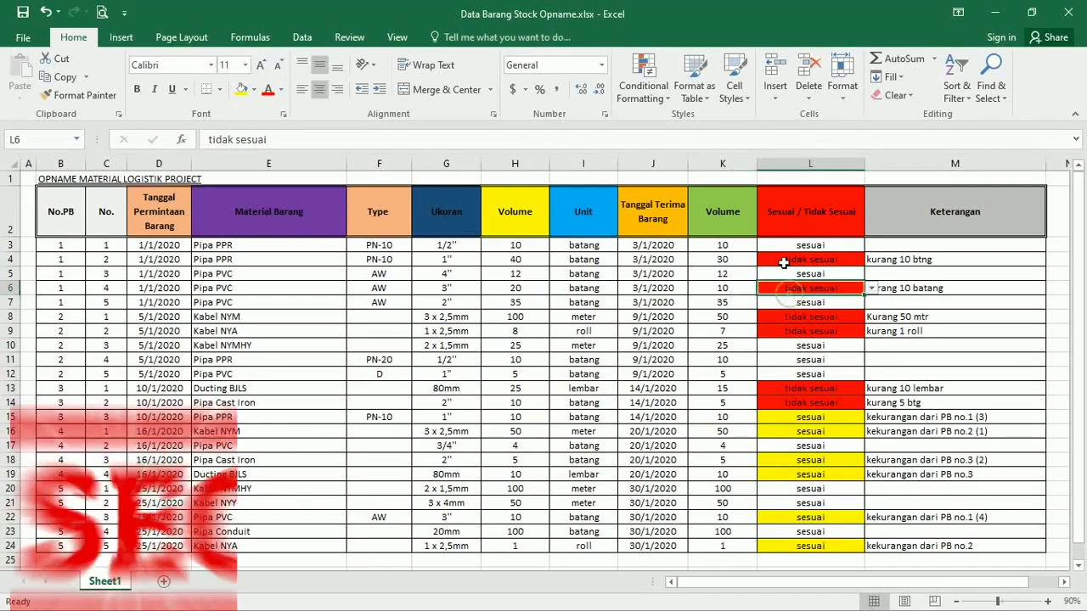
left_click(68, 198)
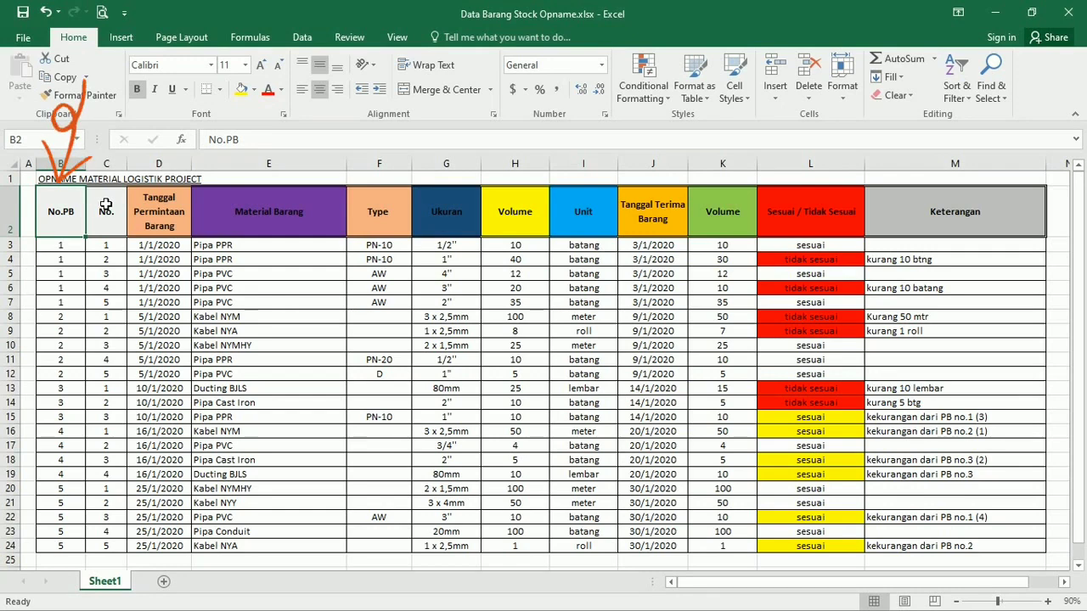
left_click(105, 205)
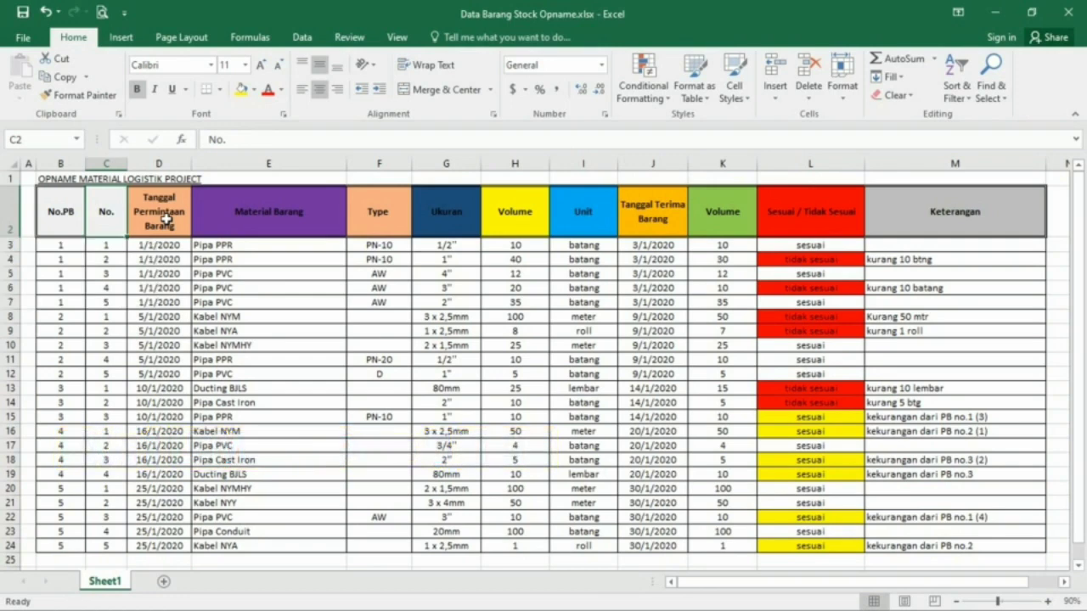
left_click(166, 219)
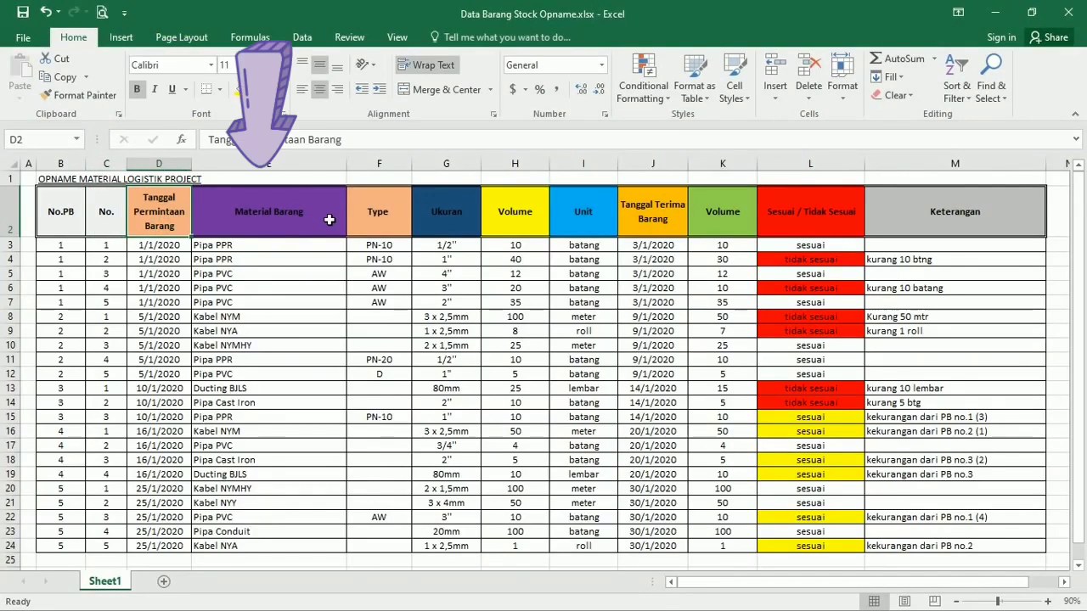
left_click(329, 220)
left_click(360, 219)
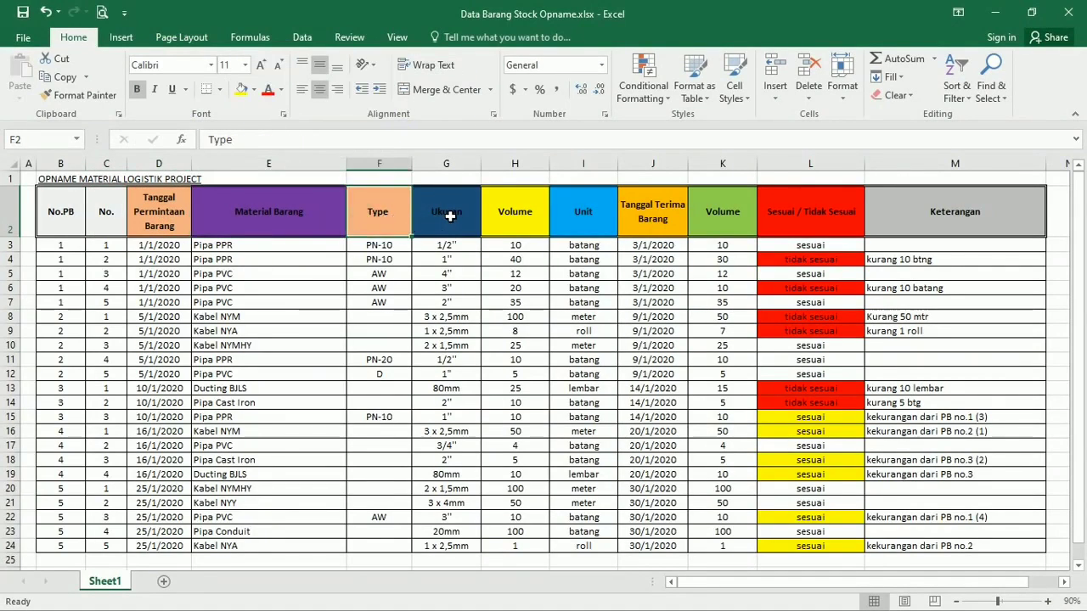
left_click(451, 216)
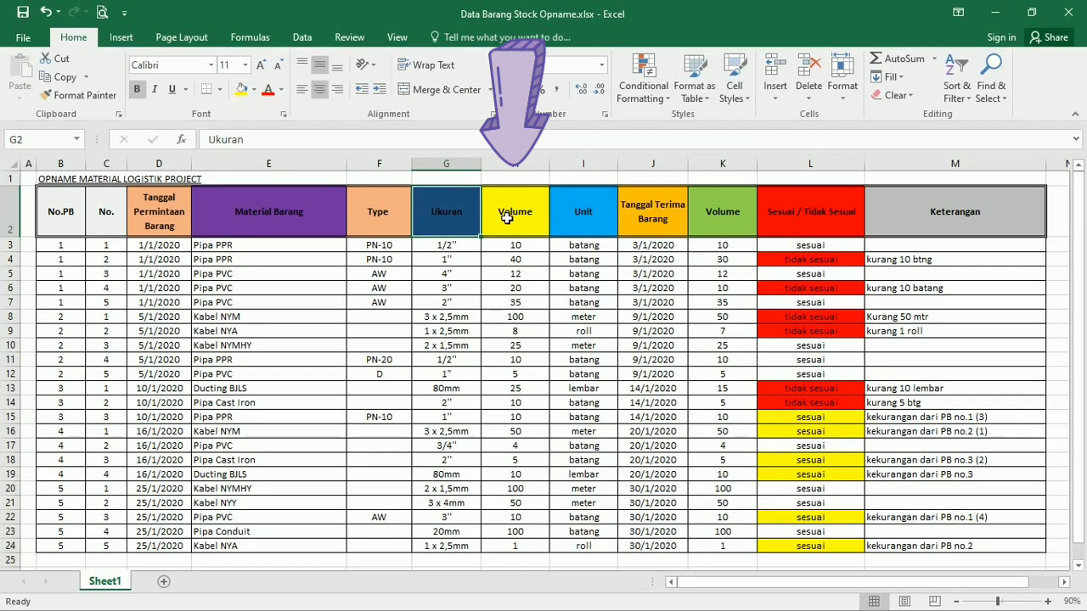
left_click(507, 218)
left_click(561, 225)
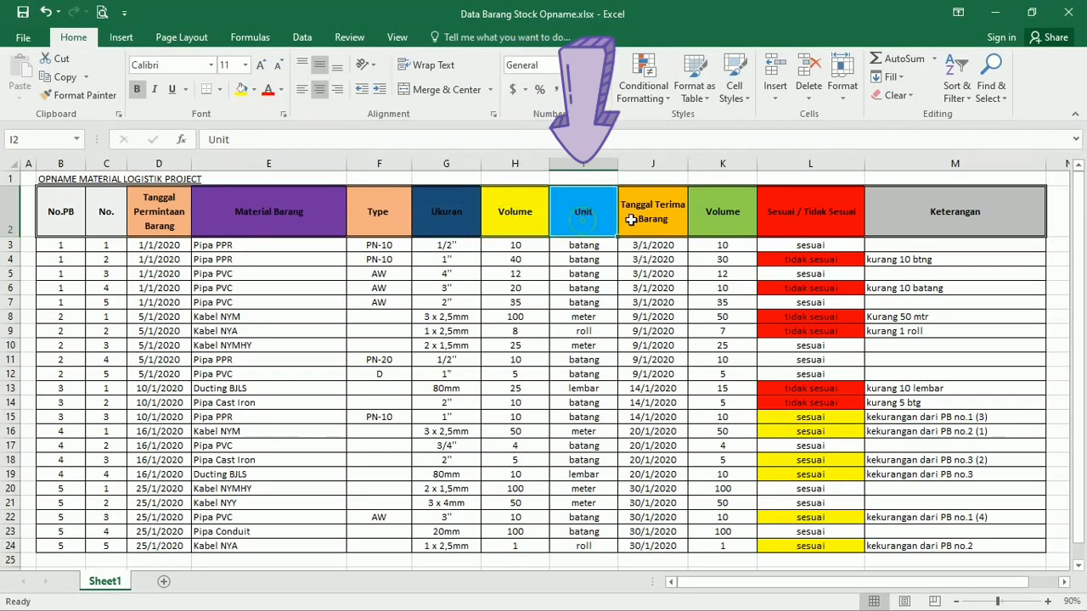
left_click(647, 221)
left_click(736, 220)
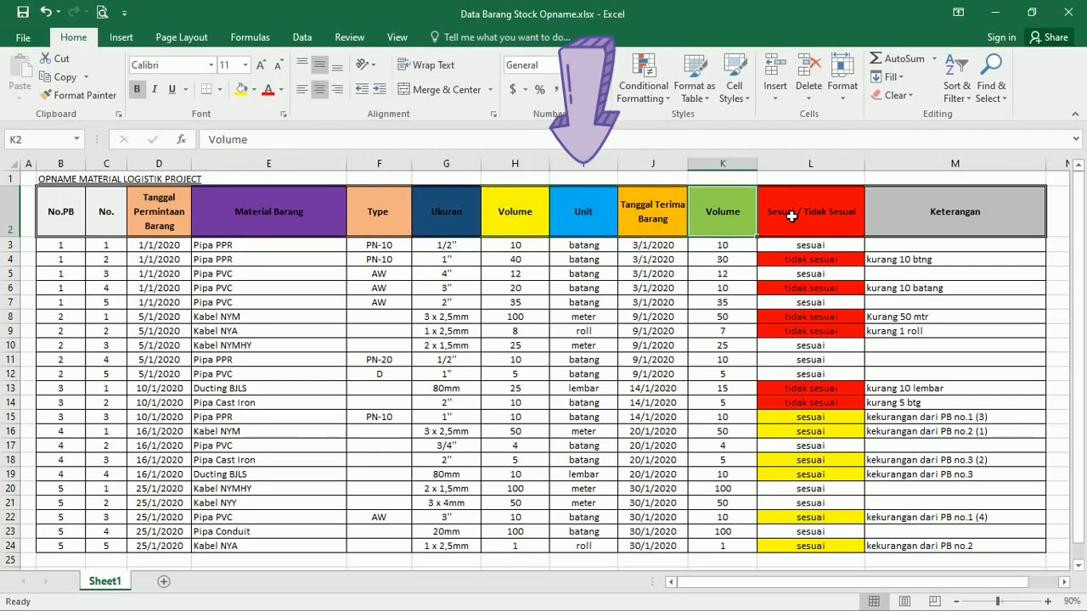
left_click(790, 216)
left_click(873, 216)
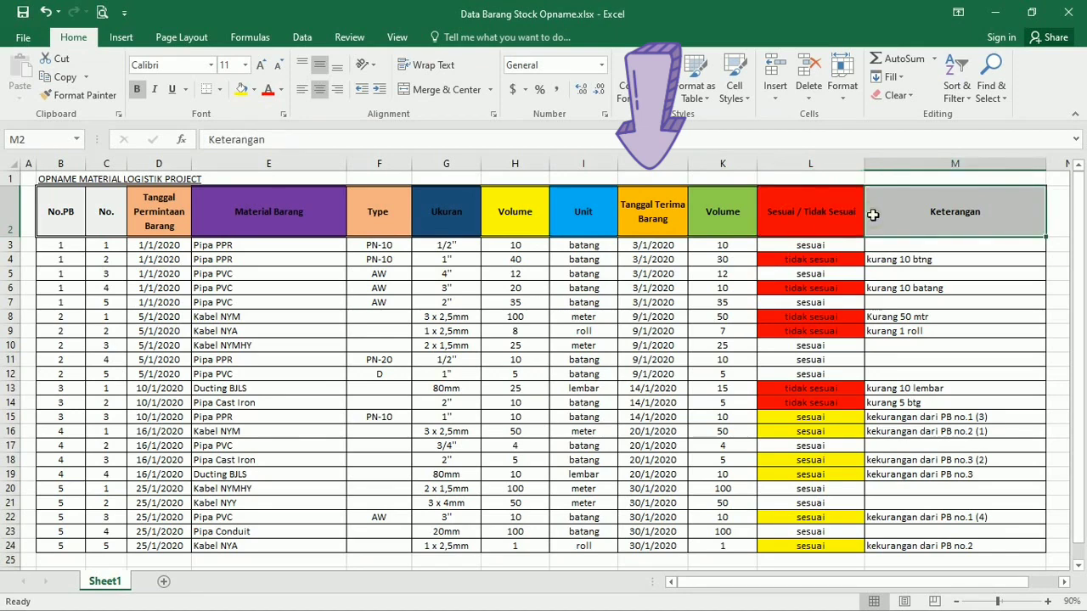
Read the item numbers in column C and the matching material names in column E for No.PB 1, rows 3 to 7.
left_click(60, 210)
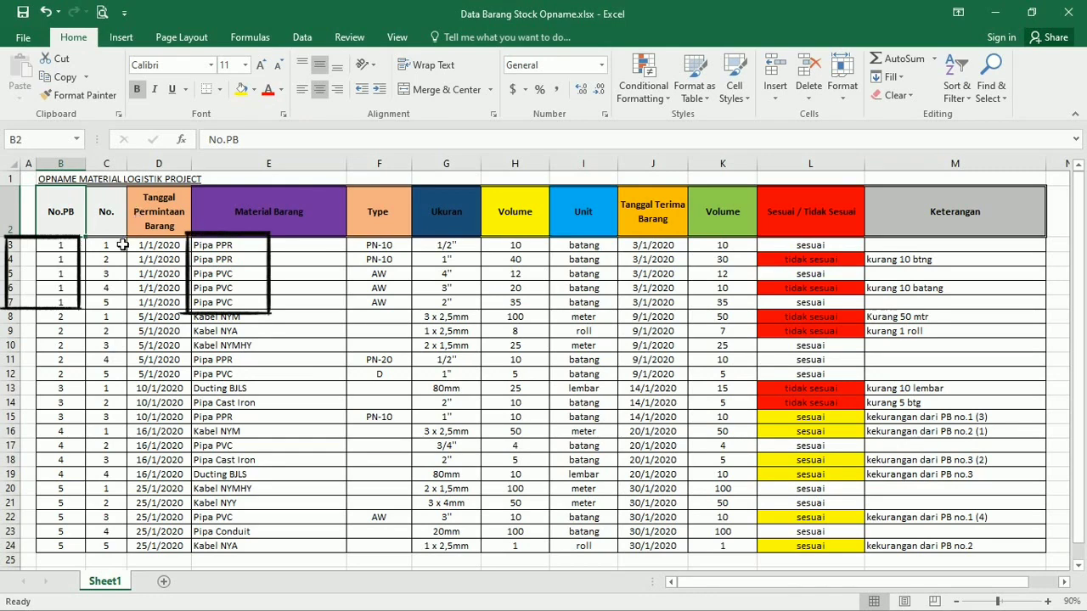
double_click(116, 301)
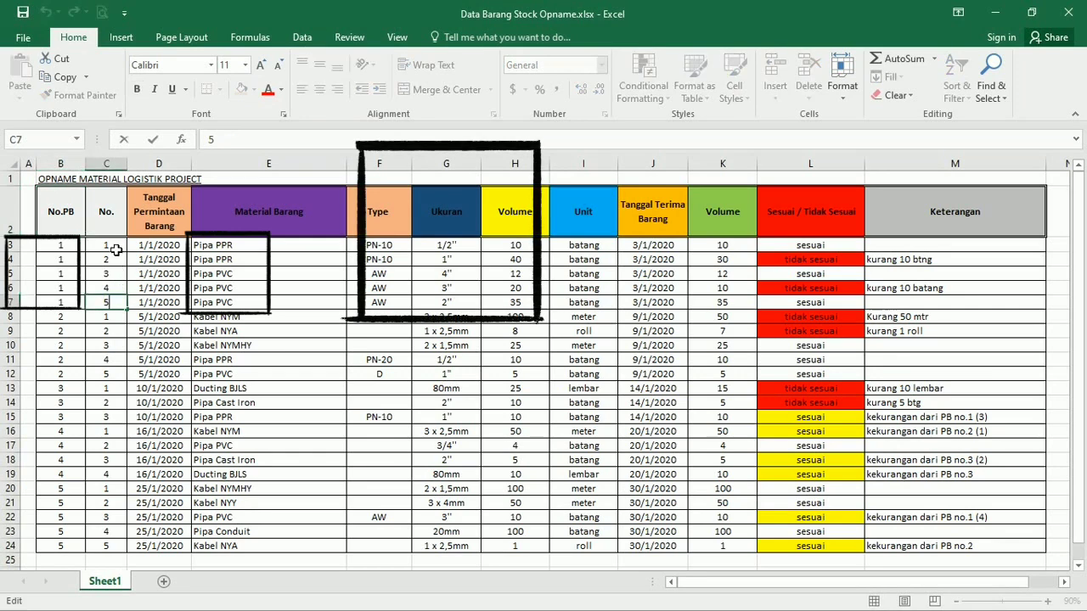
key("Escape")
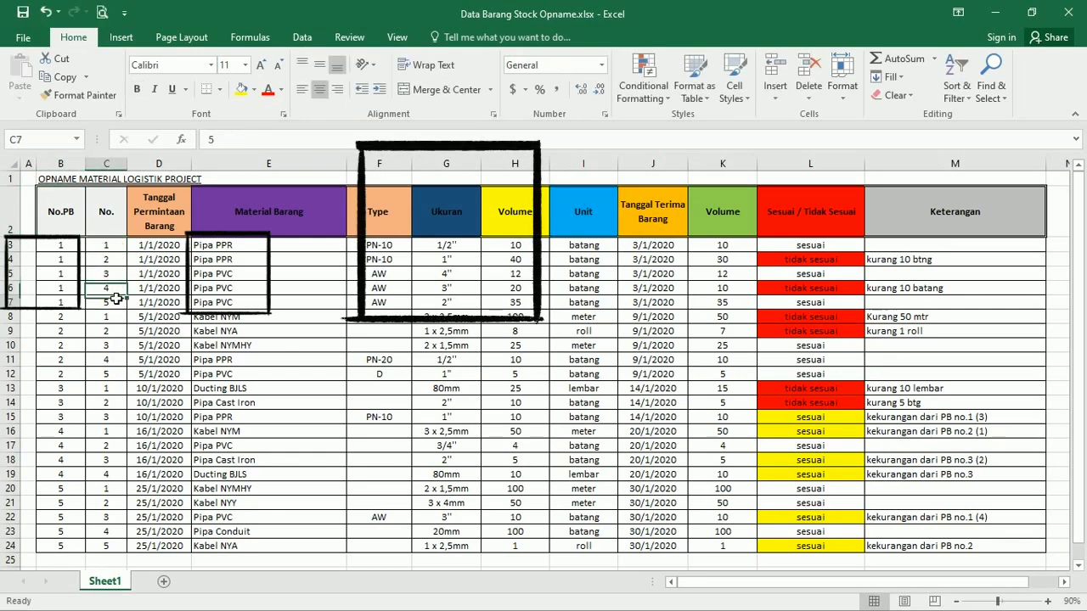
left_click(116, 299)
left_click(245, 250)
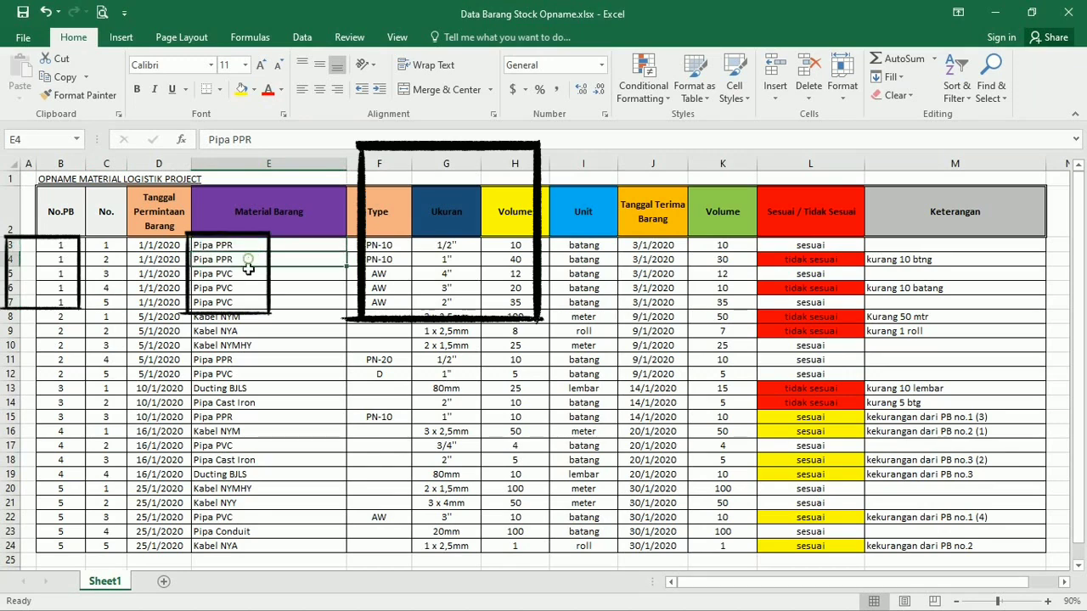
left_click(248, 288)
left_click(248, 304)
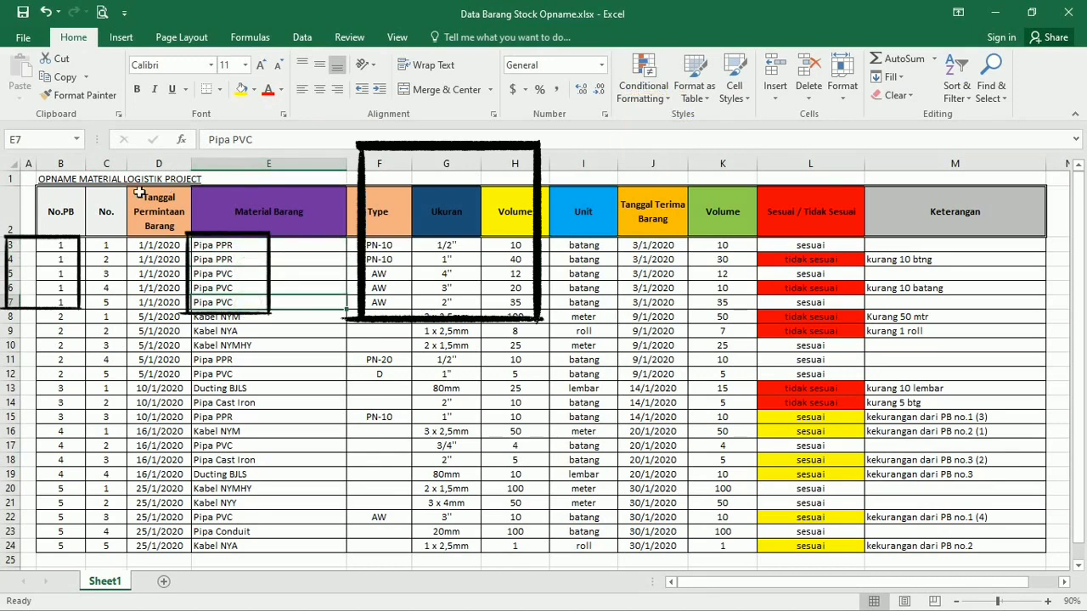
Check the received Volume of the fifth and second No.PB 1 items.
left_click(257, 179)
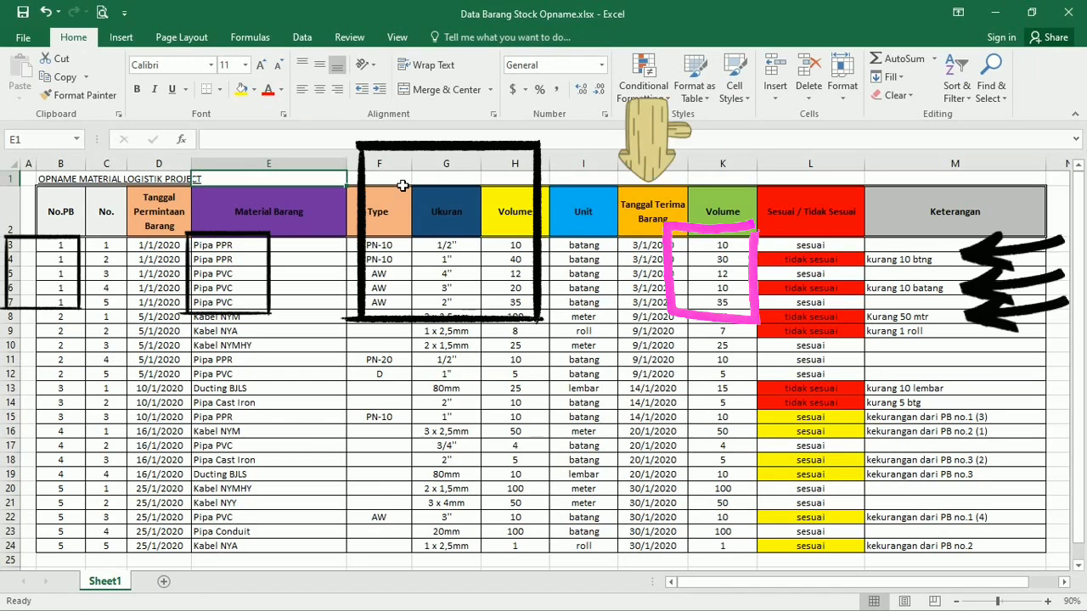
left_click(713, 301)
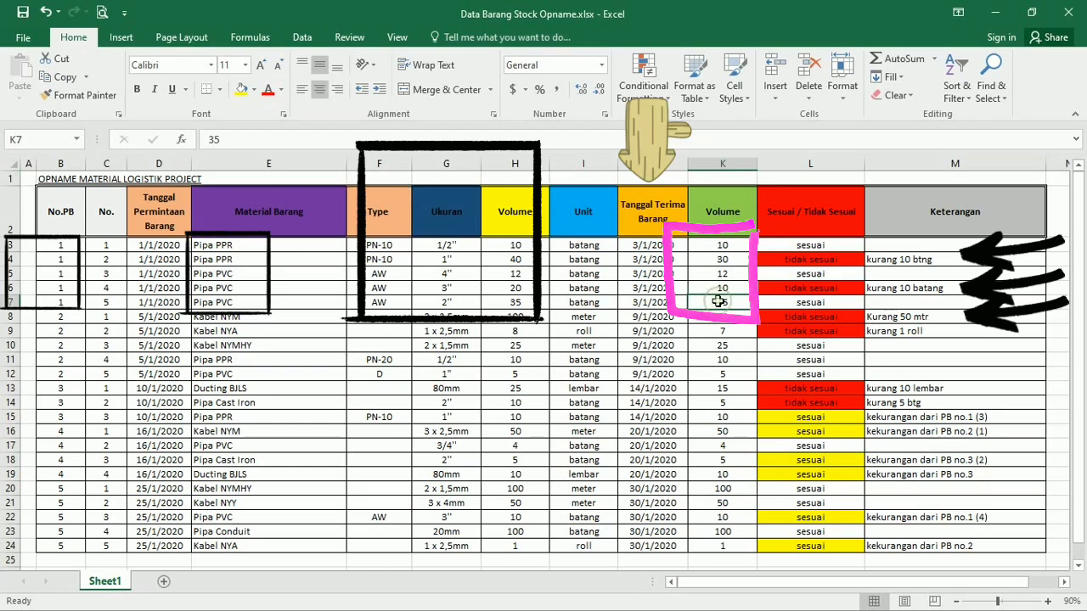
left_click(736, 261)
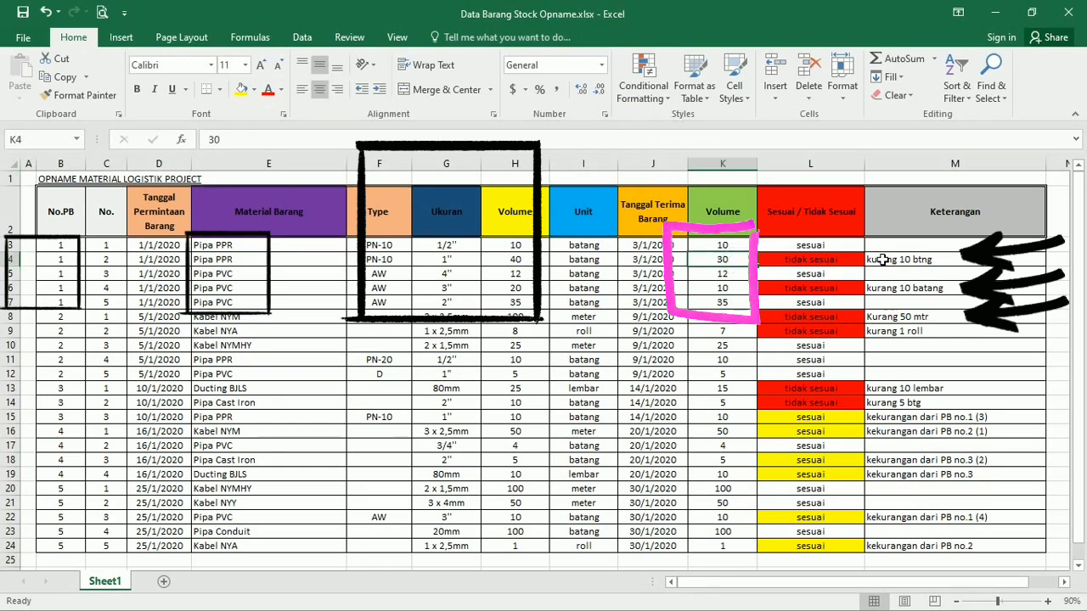
Choose sesuai as the Sesuai / Tidak Sesuai status of the first No.PB 1 item.
left_click(859, 245)
left_click(871, 244)
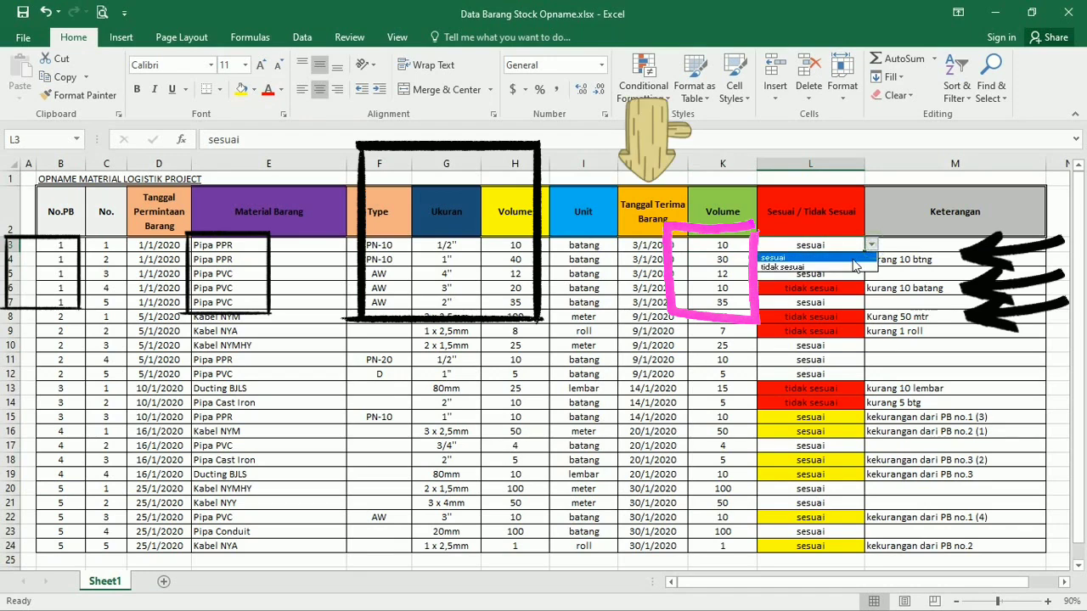
left_click(852, 259)
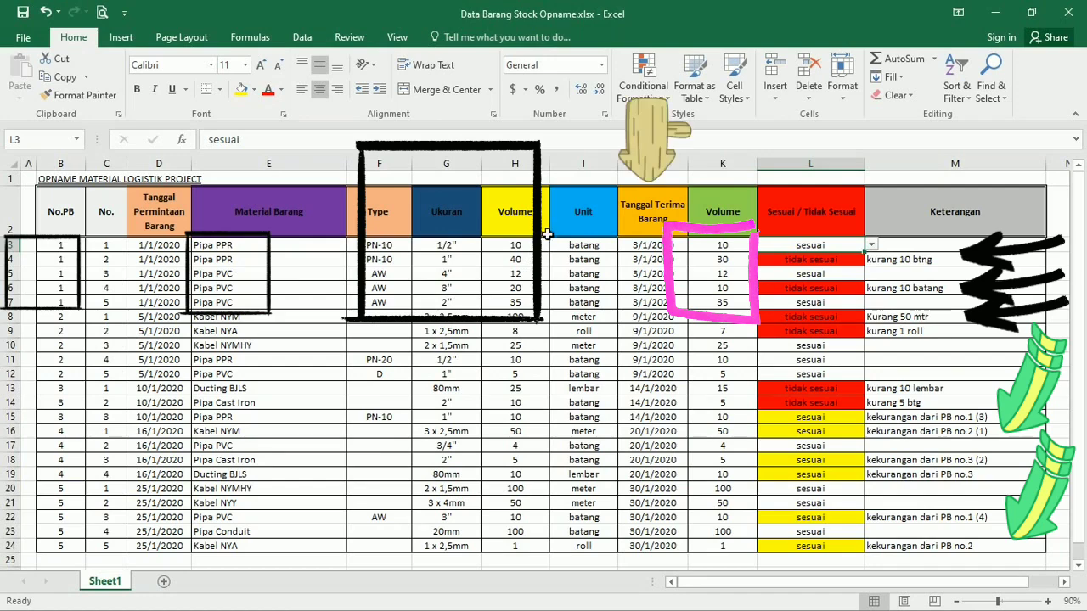
Inspect the status options of the second No.PB 1 item and read its Keterangan note.
left_click(817, 259)
left_click(871, 259)
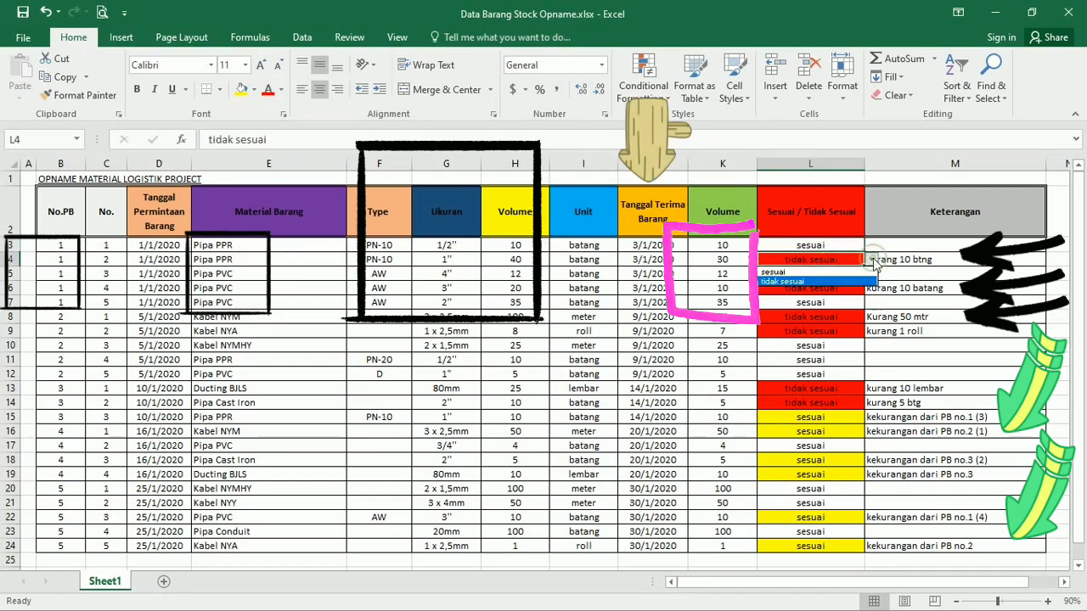
left_click(873, 261)
left_click(924, 259)
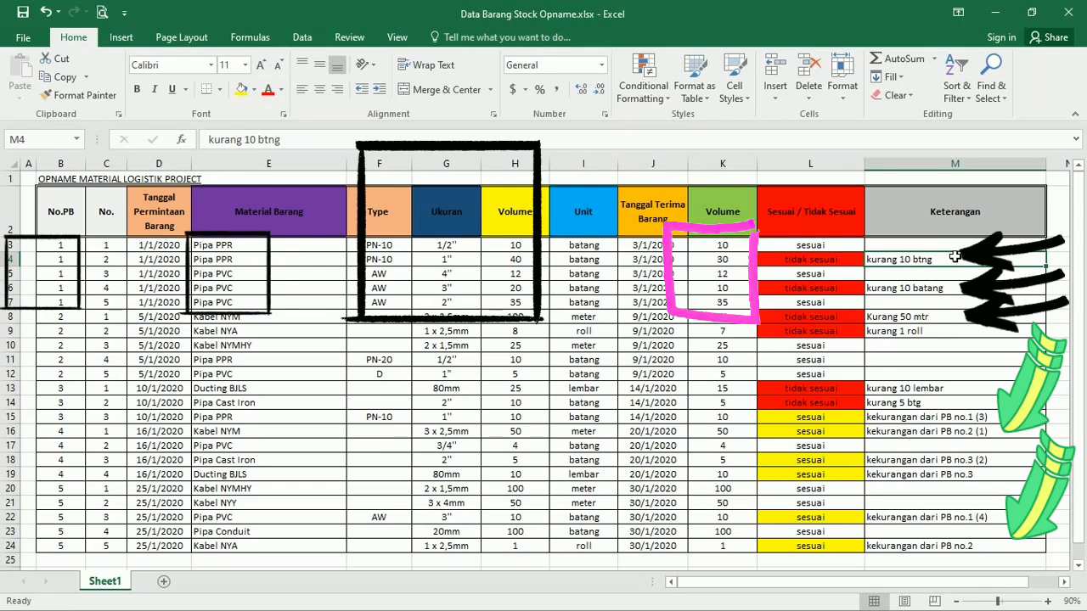
Check the status, received Volume and Keterangan note of the fourth No.PB 1 item.
left_click(800, 287)
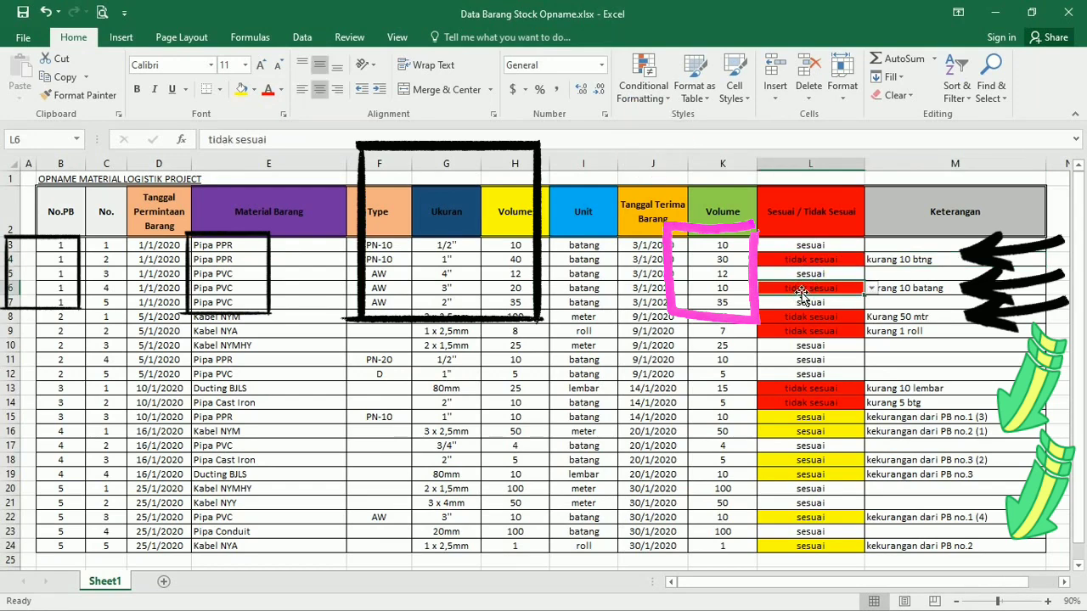
left_click(742, 291)
left_click(890, 288)
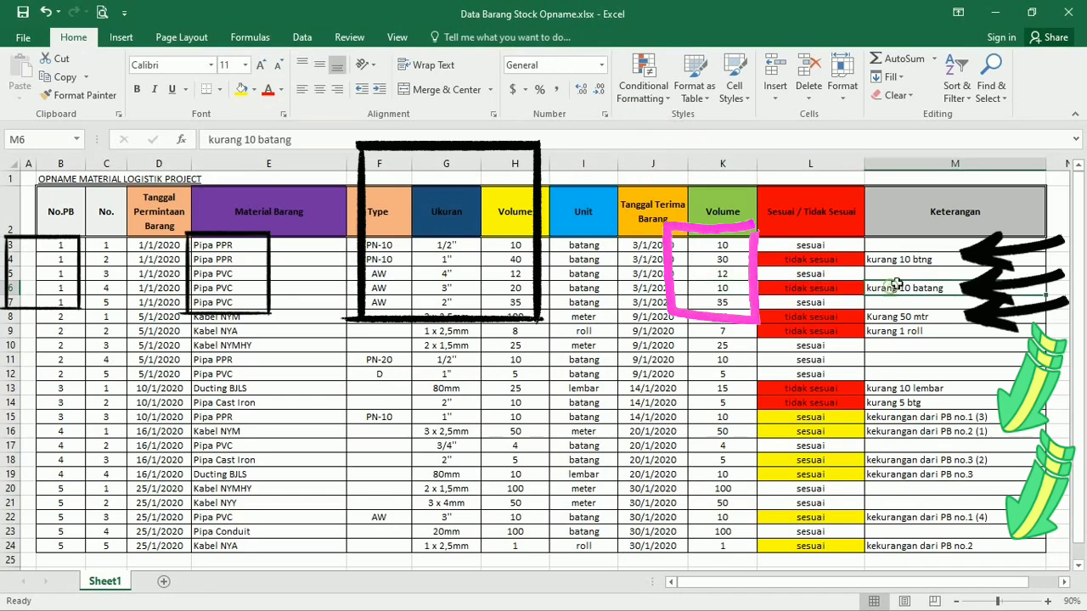
left_click(978, 271)
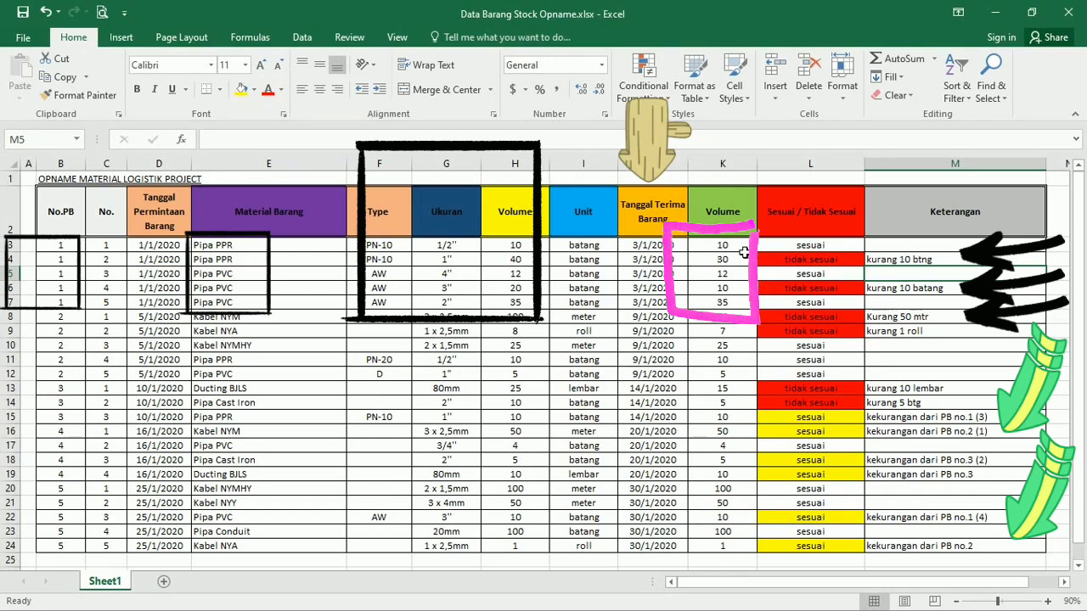
Go through the received Volume of the five No.PB 1 items, and check the status of the first two No.PB 2 items.
left_click(744, 246)
left_click(743, 260)
left_click(742, 274)
left_click(741, 288)
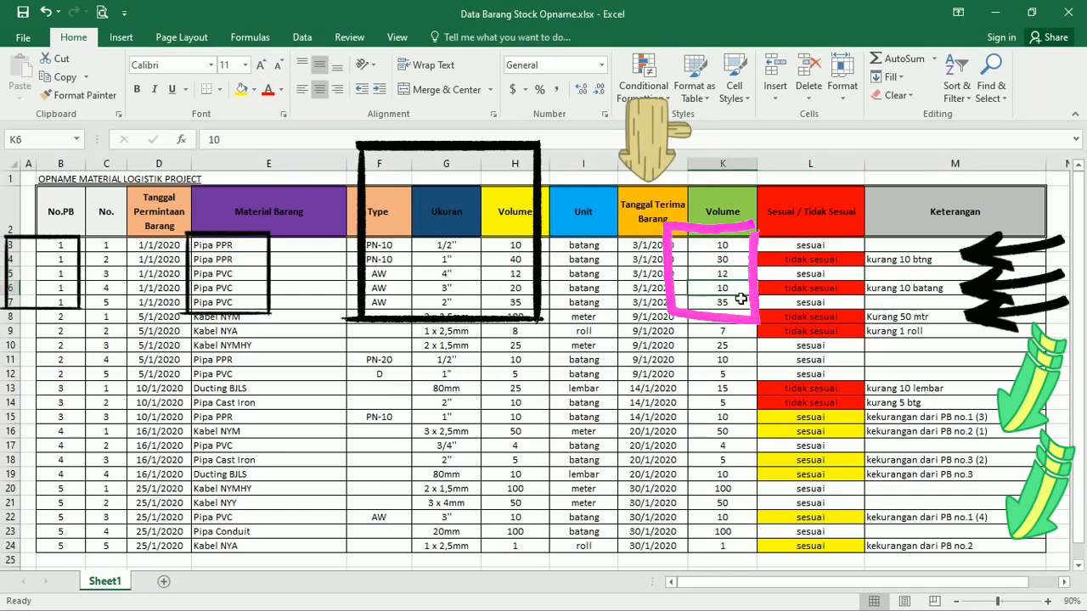
left_click(740, 299)
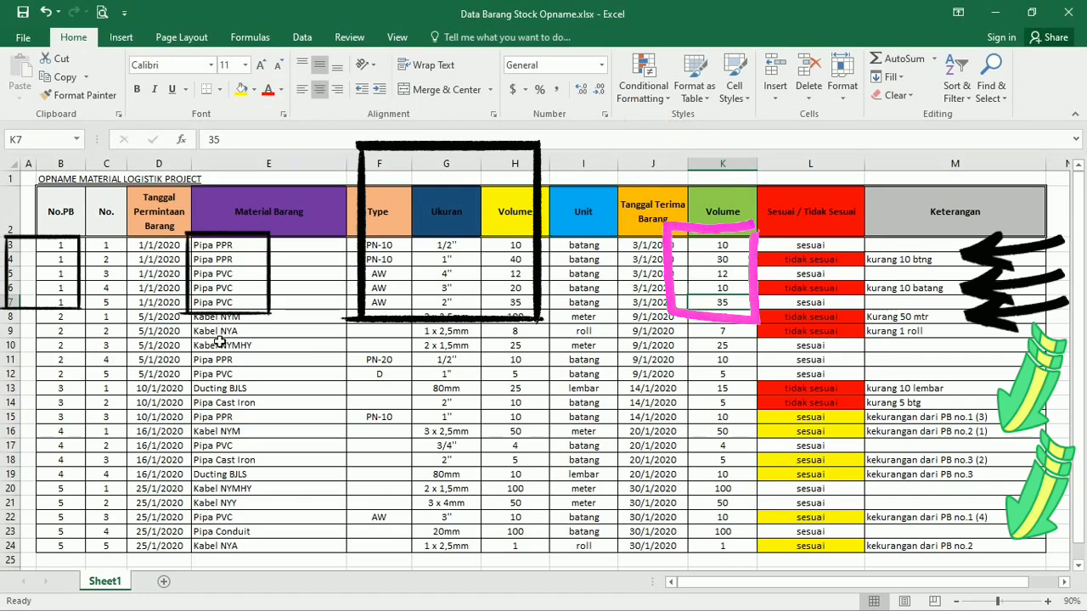
left_click(841, 319)
left_click(841, 331)
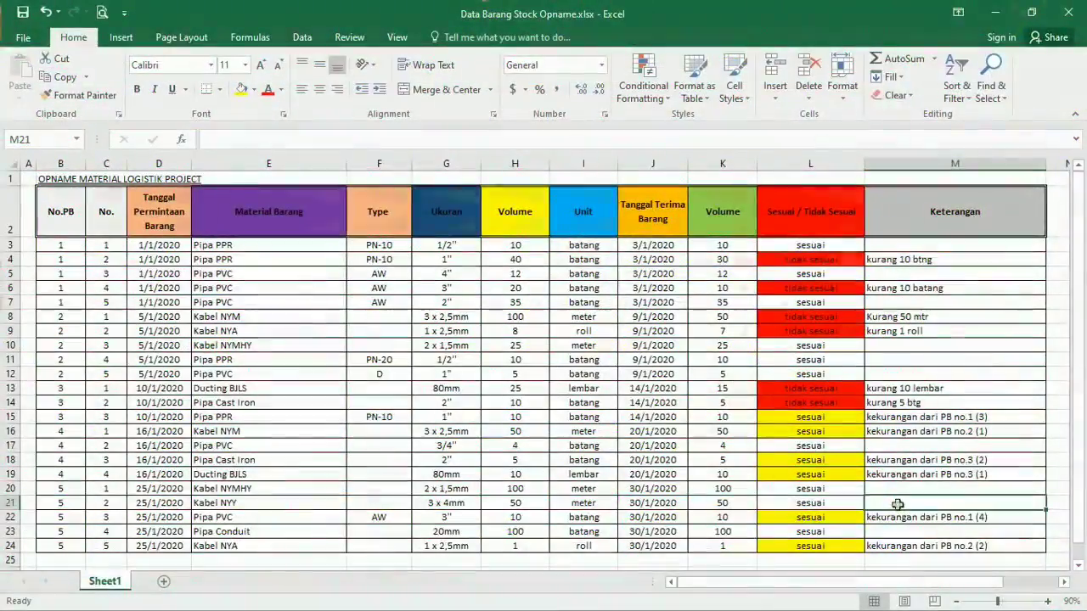
key("Up")
key("Up")
key("Up")
key("Up")
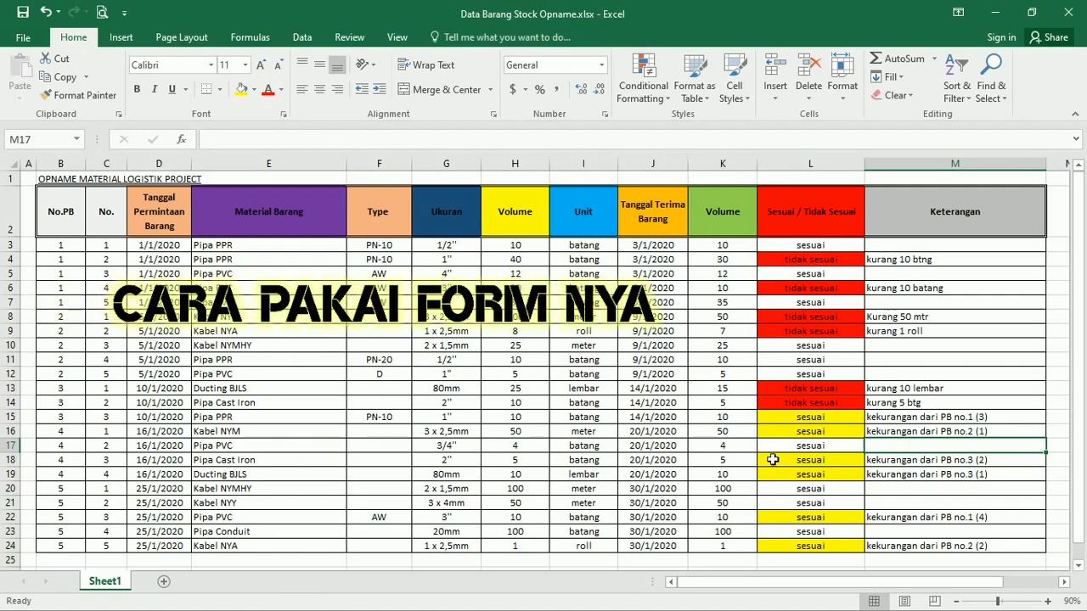
left_click(652, 359)
left_click(698, 359)
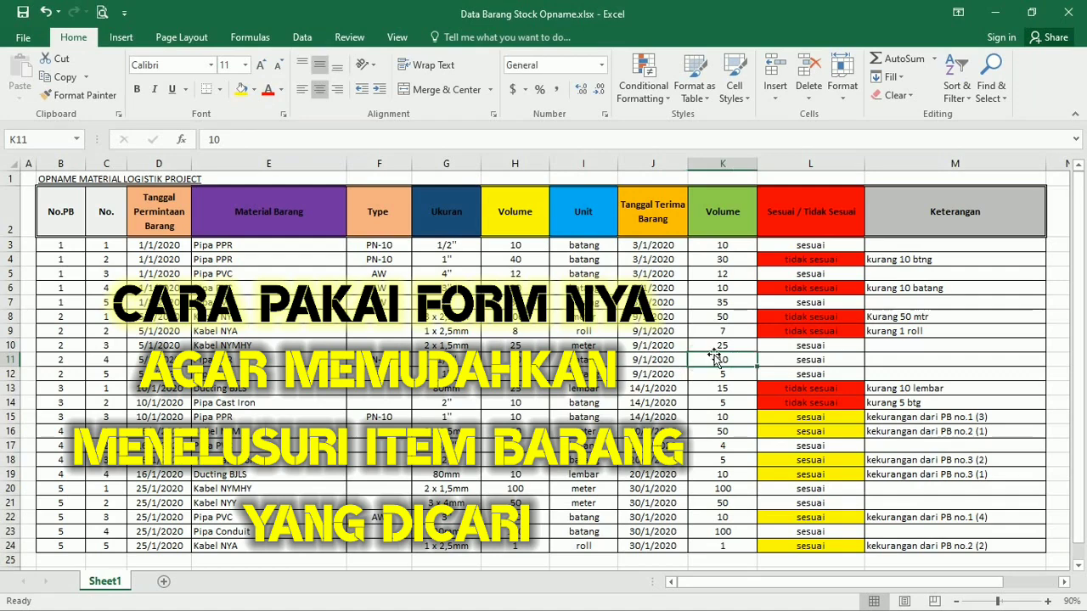
left_click(718, 371)
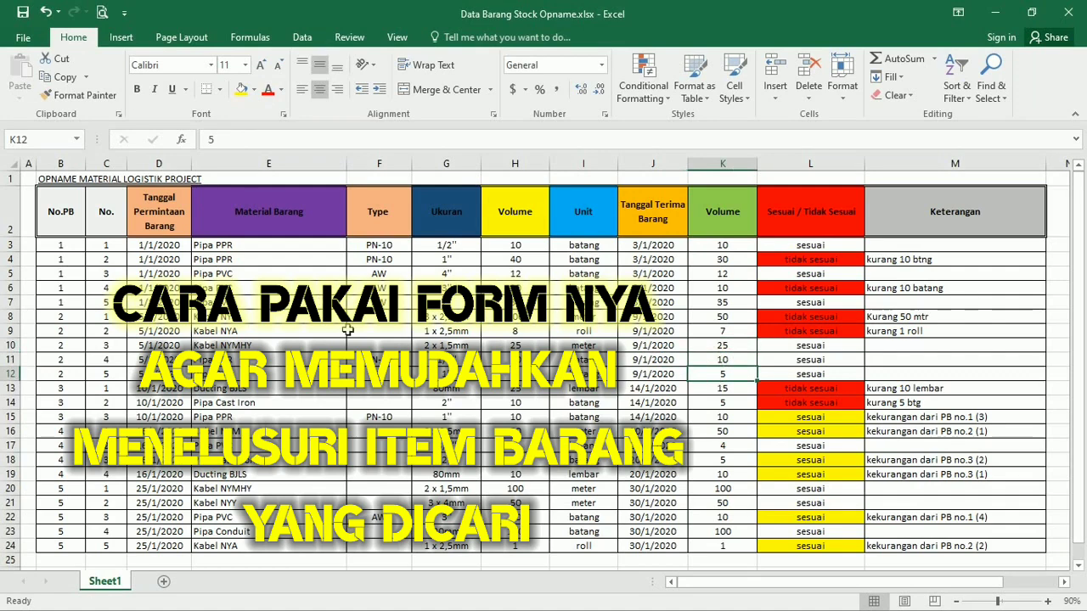
View the Unit options available for the Kabel NYA item in row 9.
left_click(569, 333)
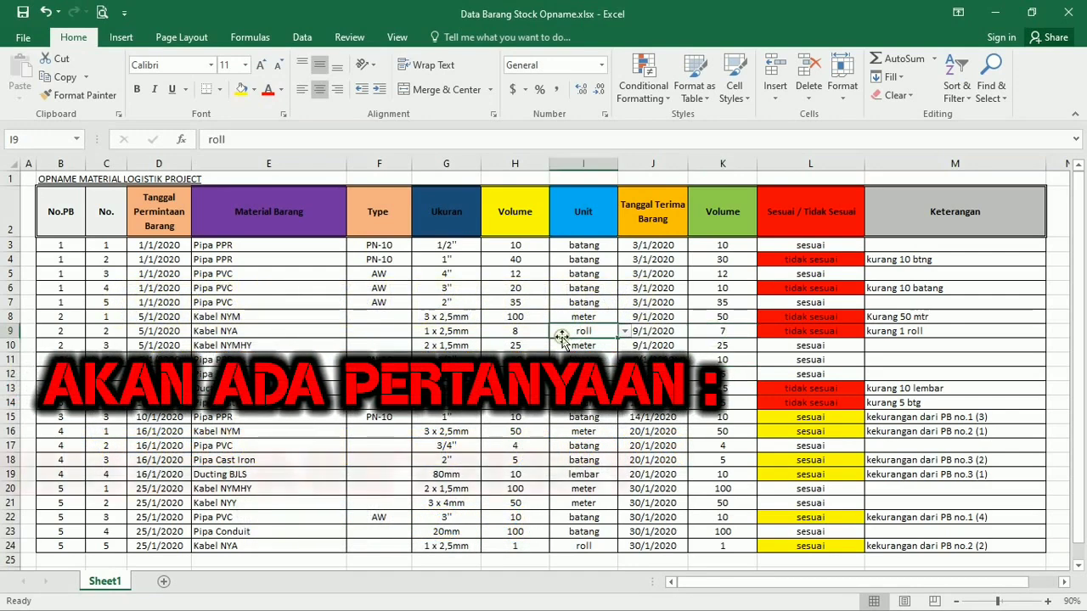
left_click(624, 332)
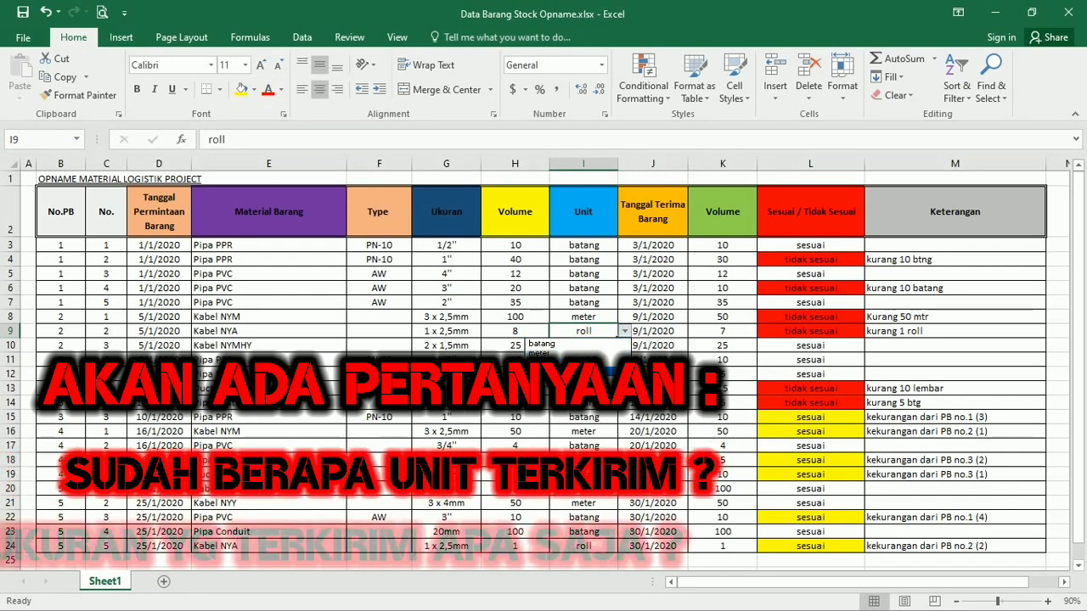
left_click(624, 332)
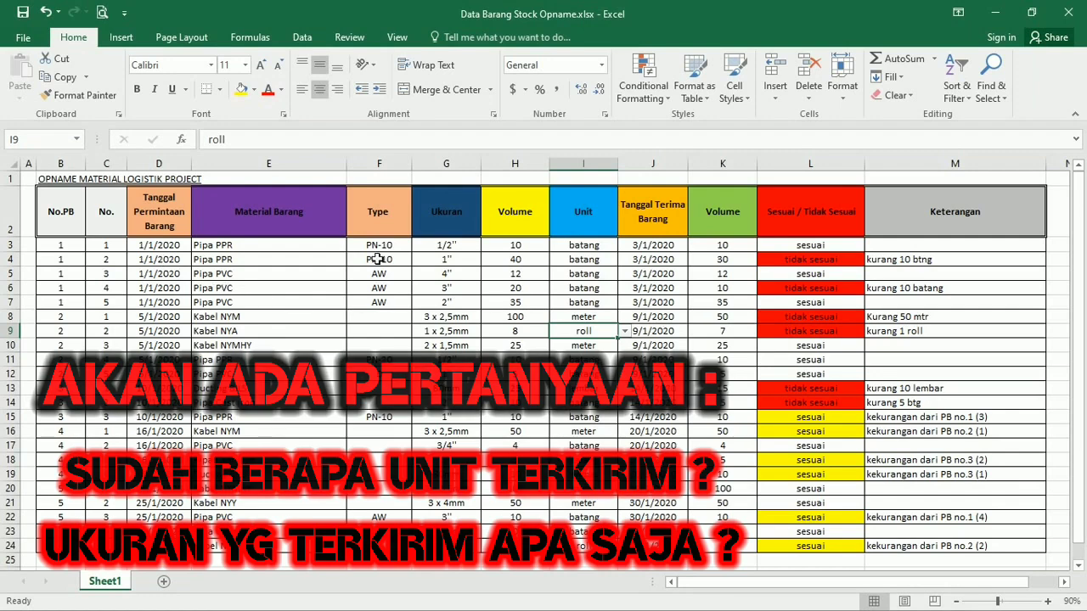
left_click_drag(68, 213, 1031, 227)
left_click(1032, 227)
left_click(810, 287)
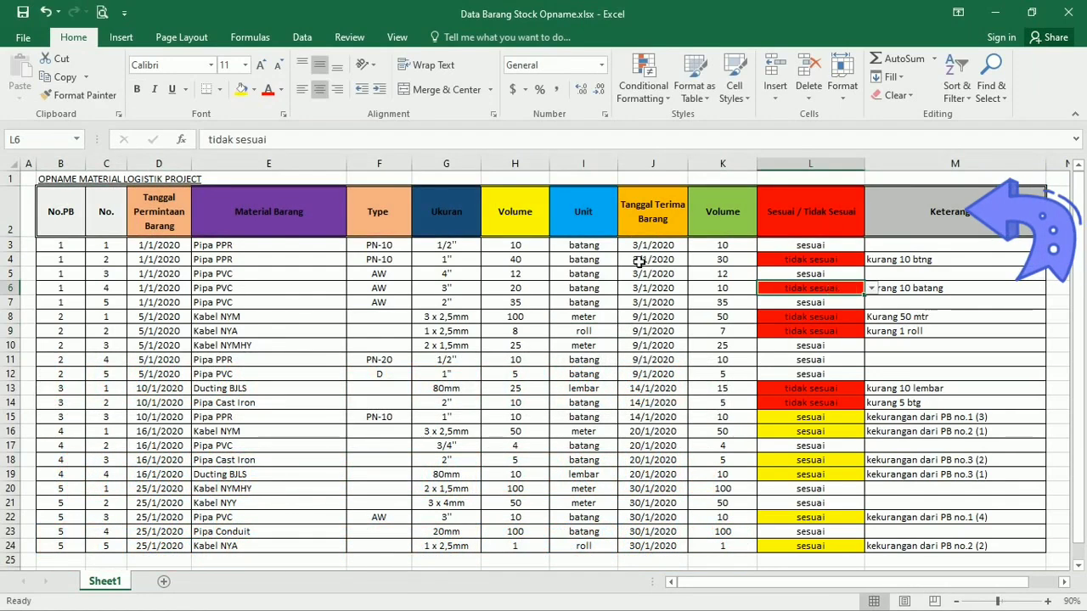
Add filters to the table's header row, from No.PB in B2 to Keterangan in M2.
left_click_drag(79, 222, 872, 204)
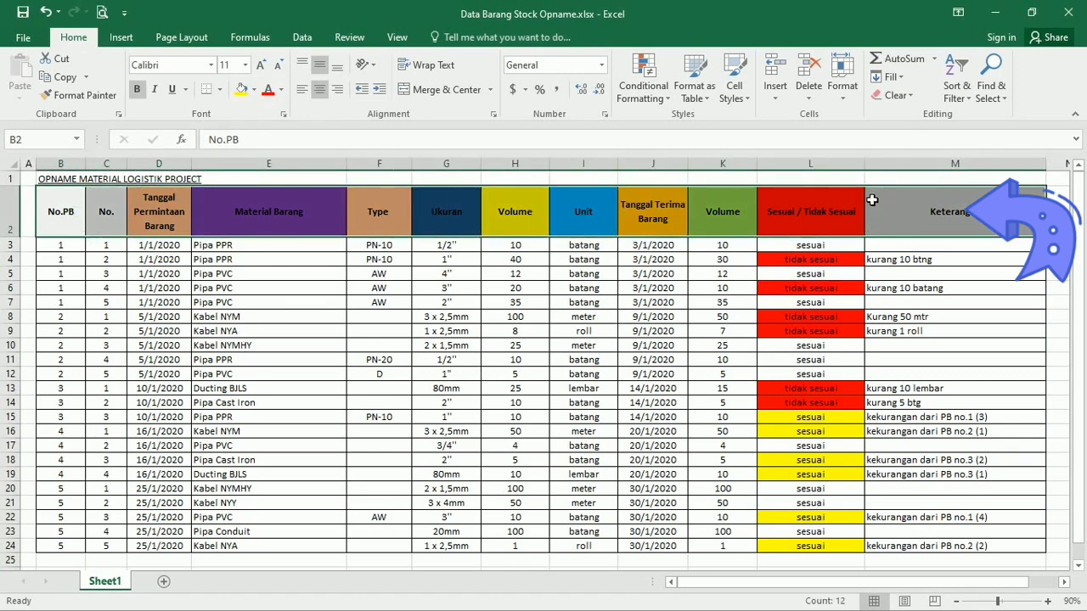
left_click(955, 92)
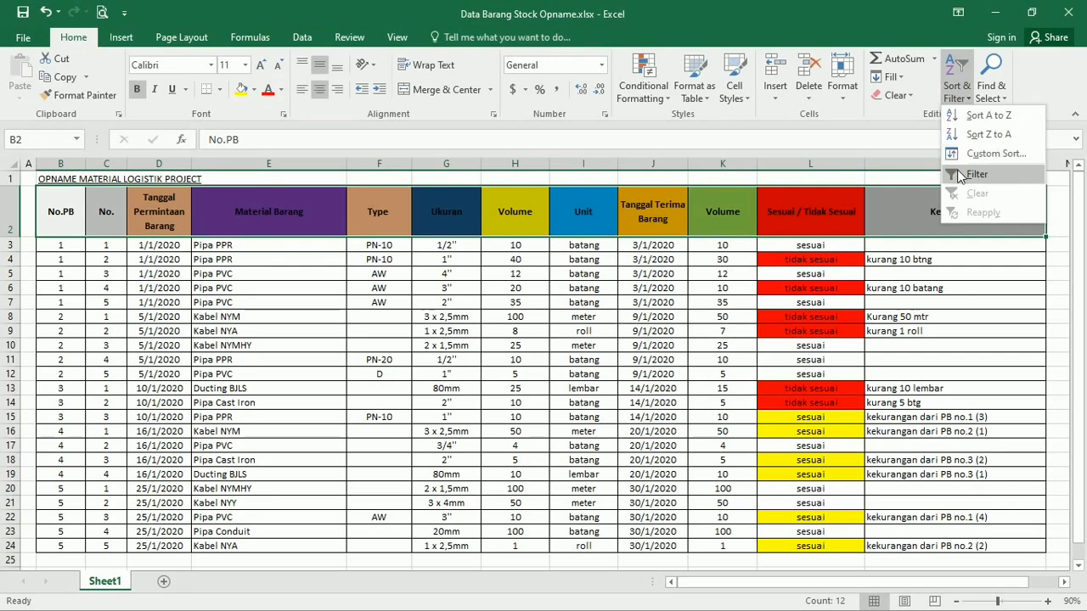
left_click(963, 175)
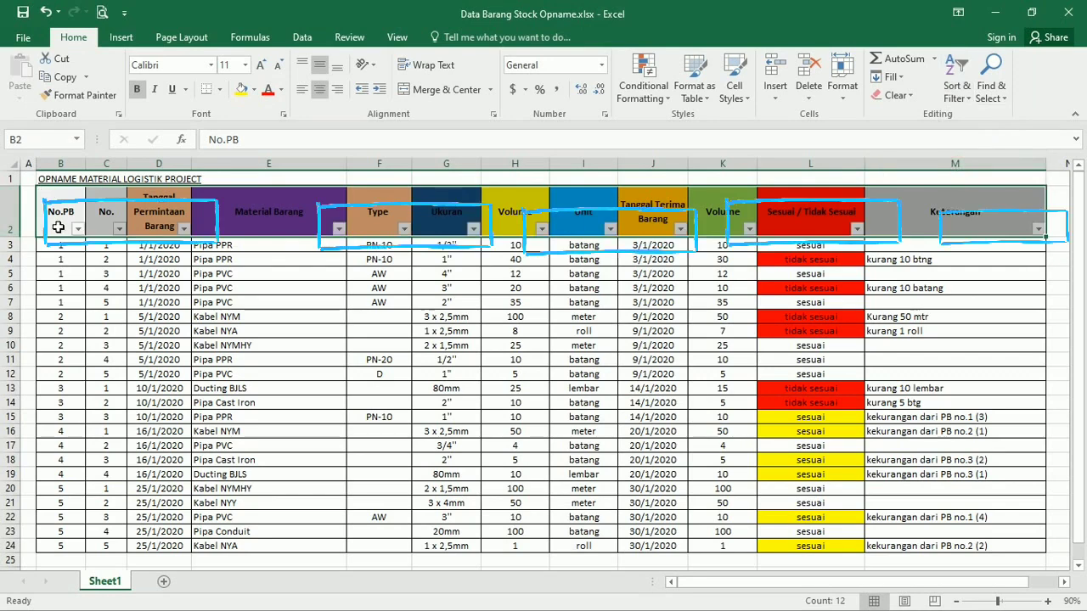
left_click(70, 302)
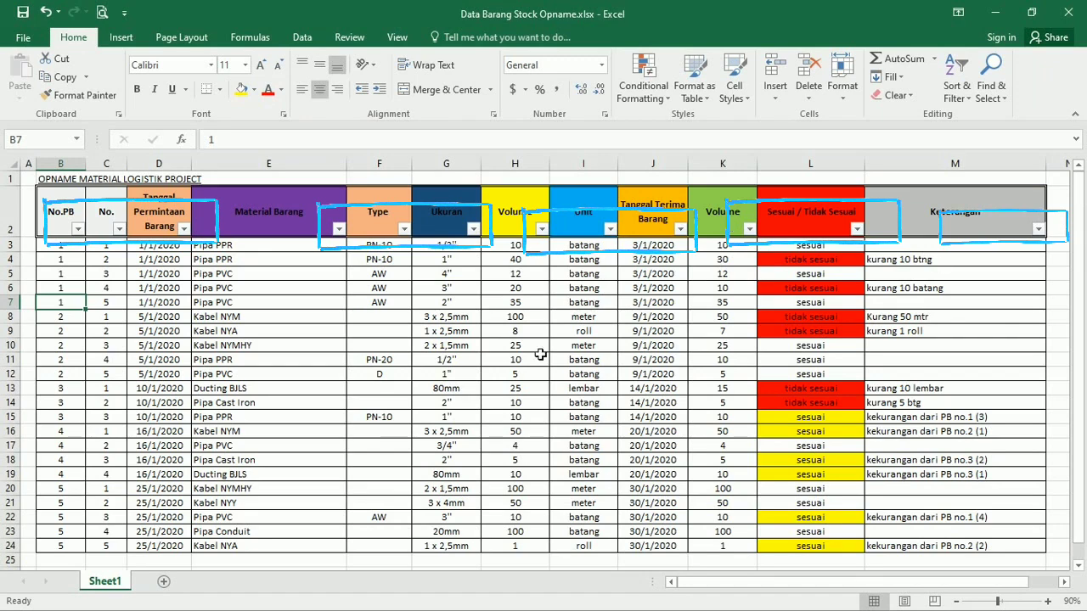
Review the Pipa PPR entries in rows 3 and 4 together with the status of the row 4 item.
left_click(297, 247)
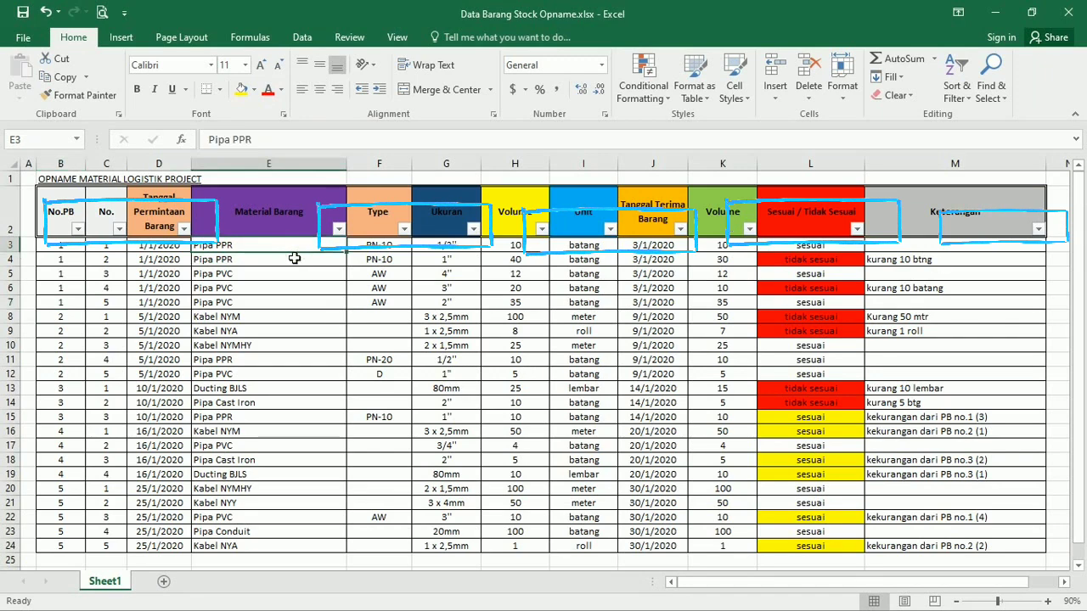
left_click(294, 258)
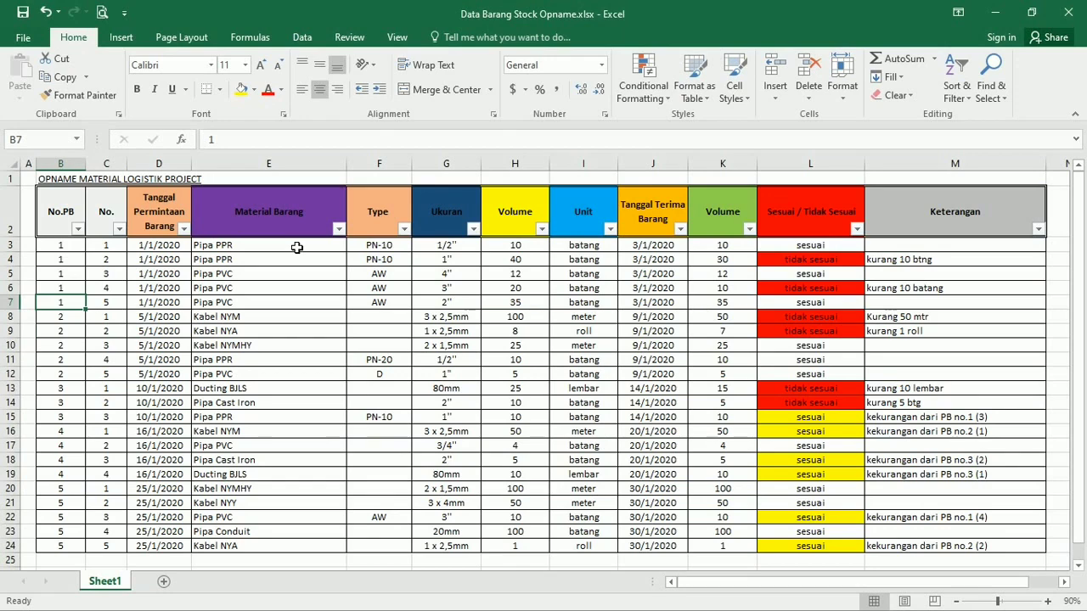
left_click(297, 247)
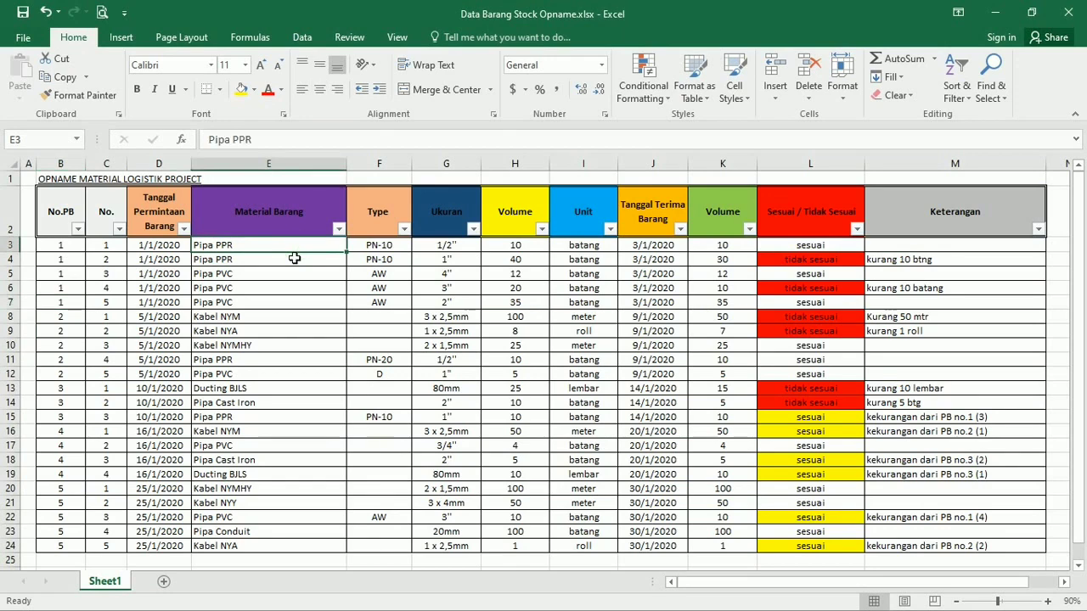
left_click(294, 258)
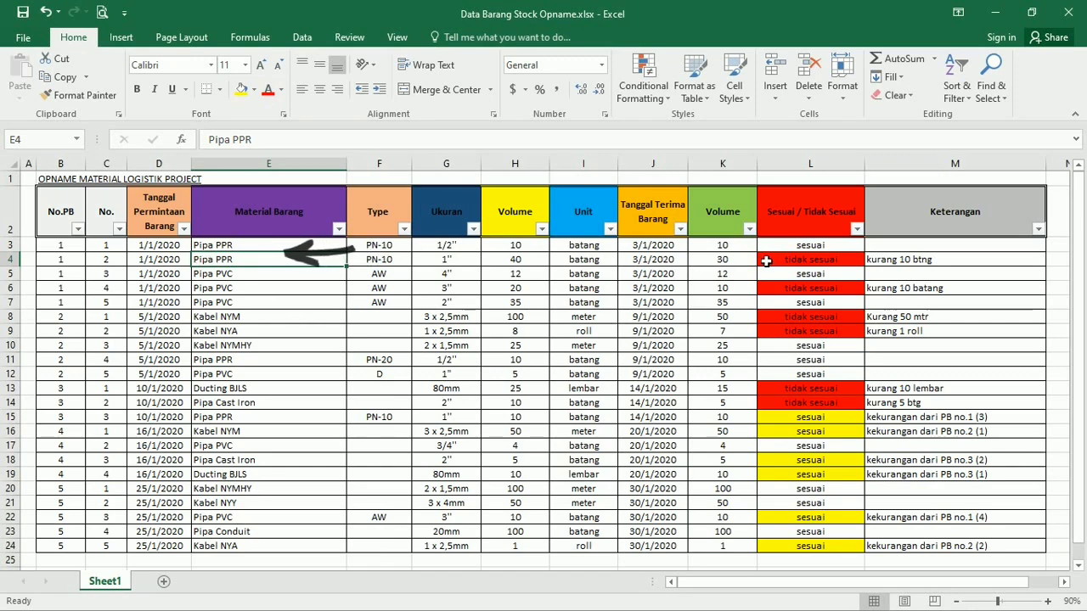
left_click(756, 260)
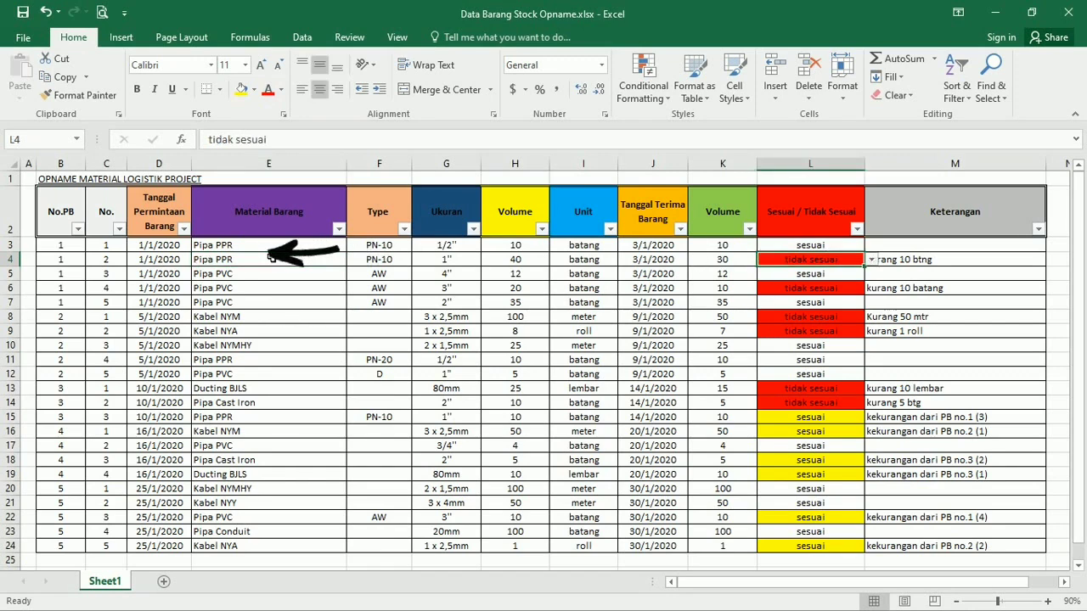
left_click(323, 259)
Filter the Material Barang column to show only Pipa PPR.
left_click(338, 229)
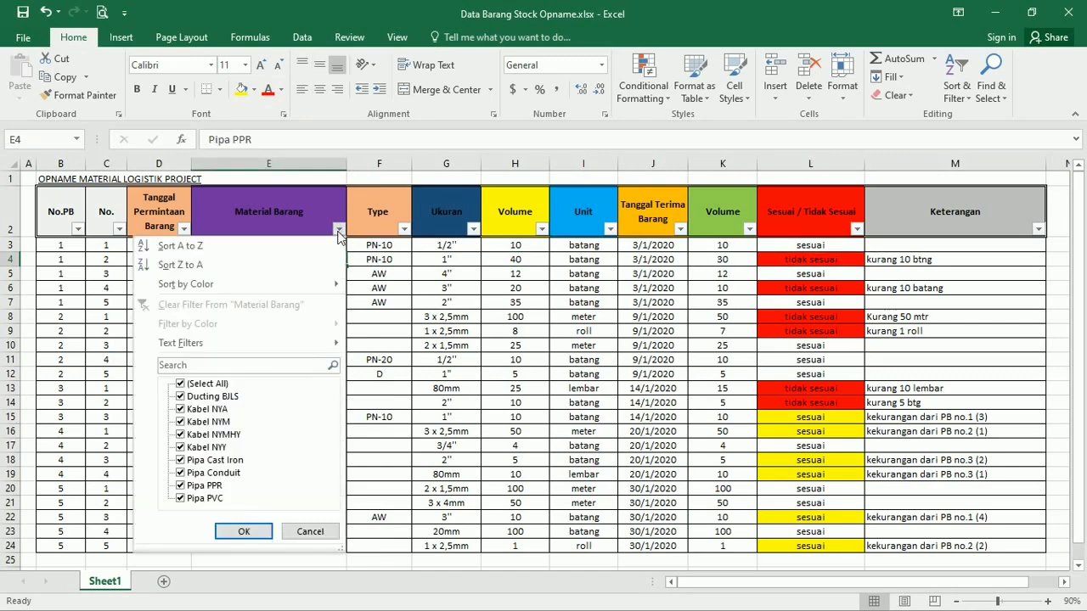
left_click(188, 387)
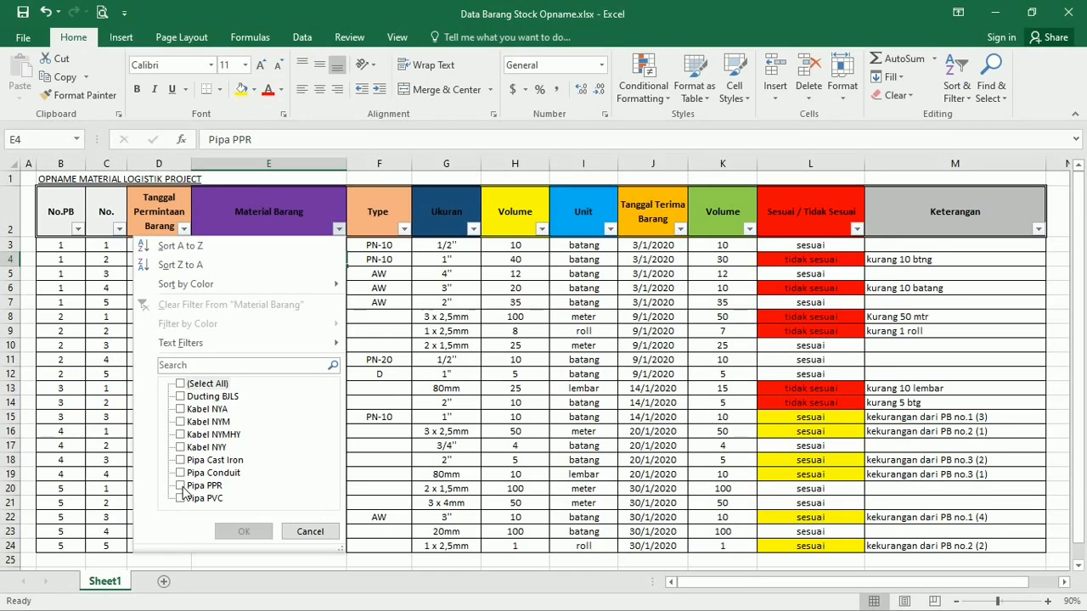
left_click(181, 485)
left_click(244, 532)
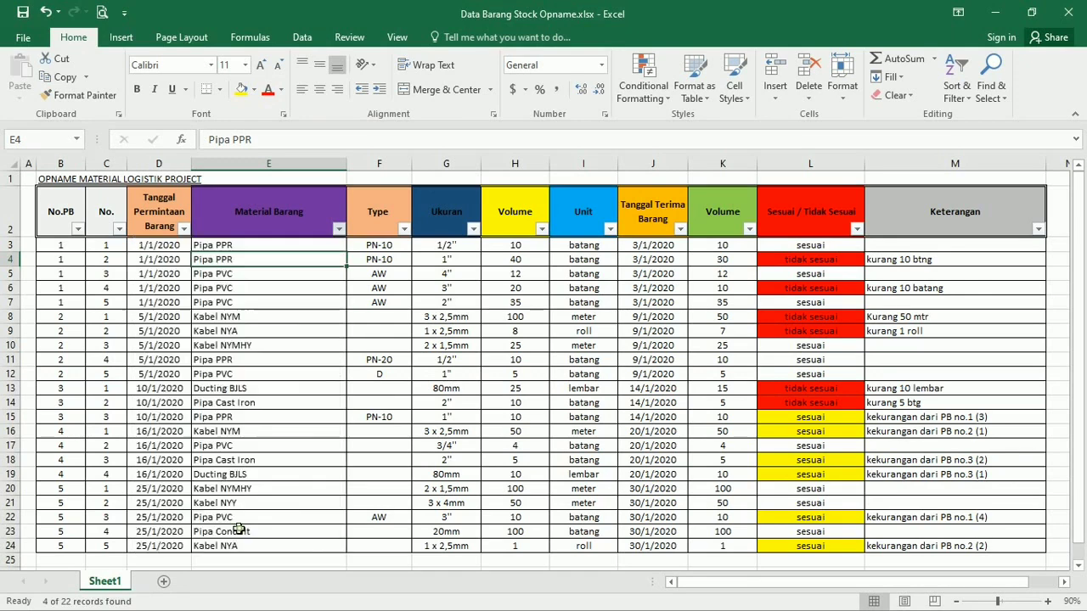
Examine the filtered Pipa PPR rows across the columns from No.PB to Keterangan.
left_click(488, 318)
left_click(325, 366)
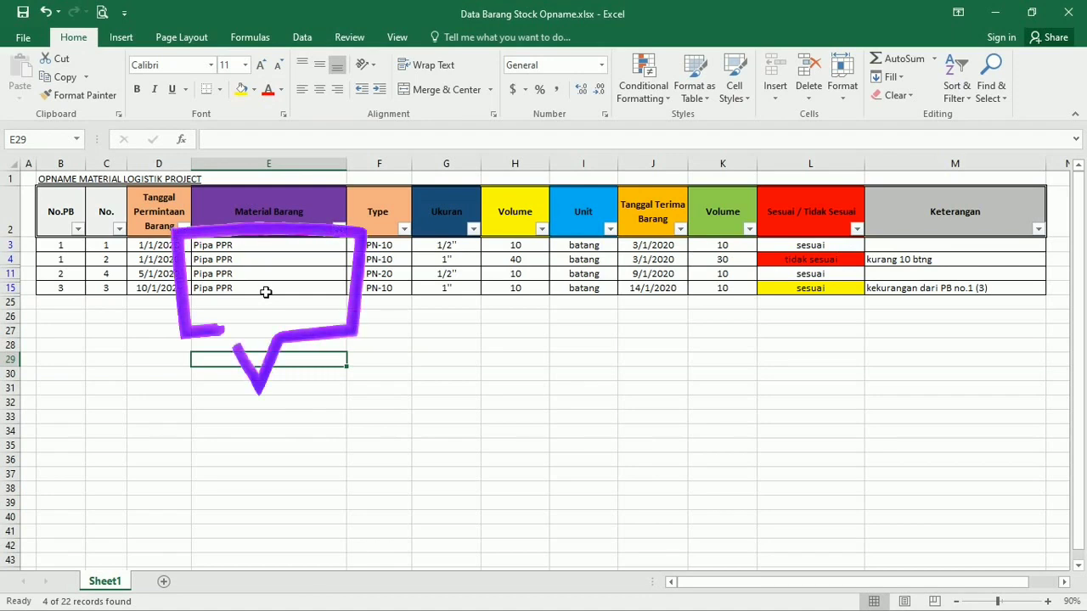
left_click(611, 330)
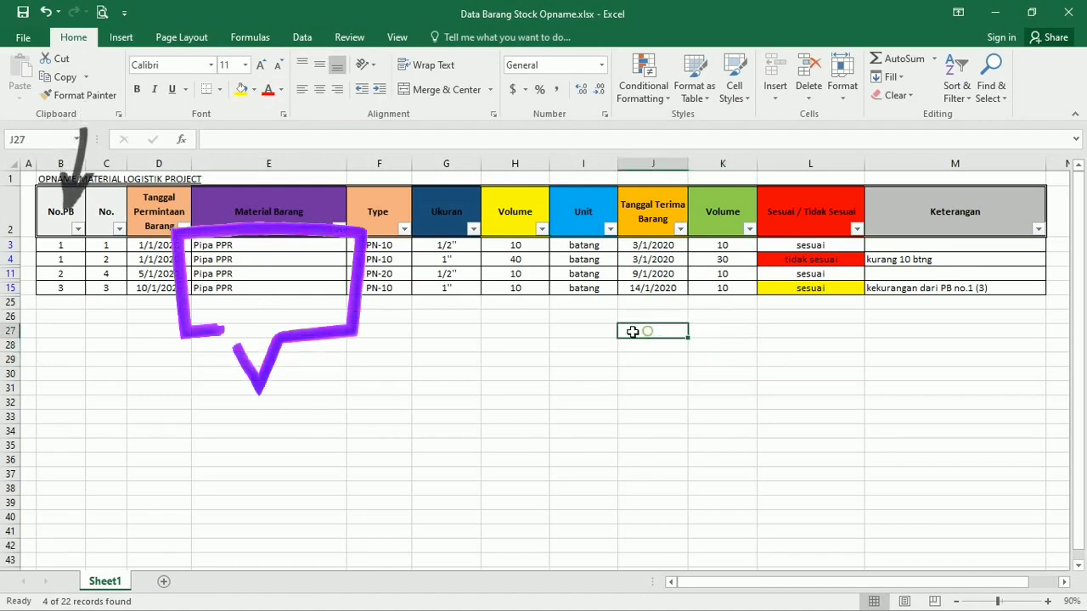
left_click(604, 317)
left_click(764, 317)
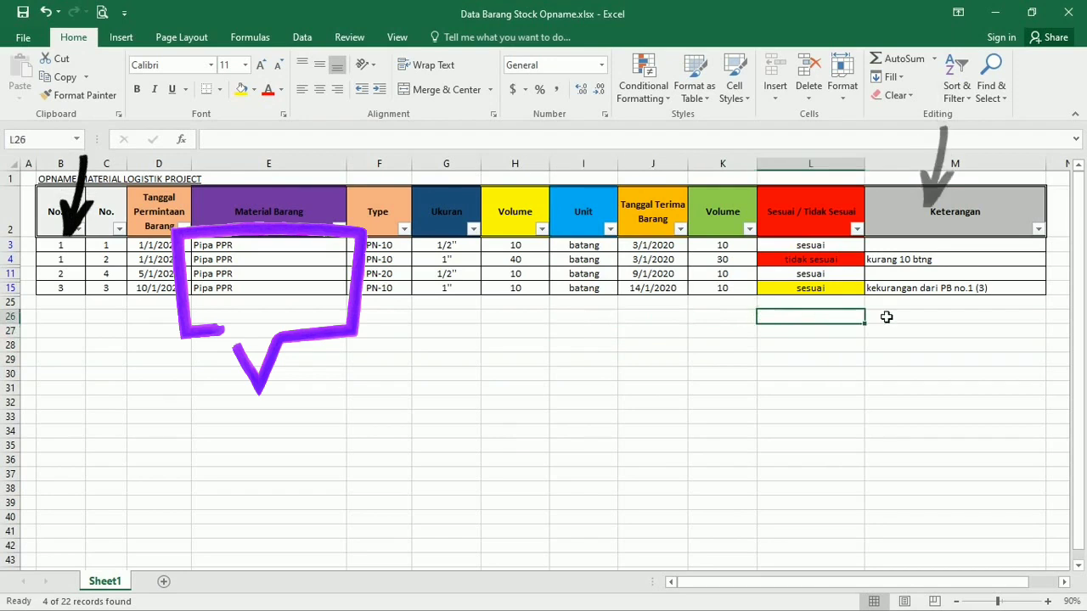
left_click(892, 316)
left_click(777, 316)
left_click(735, 318)
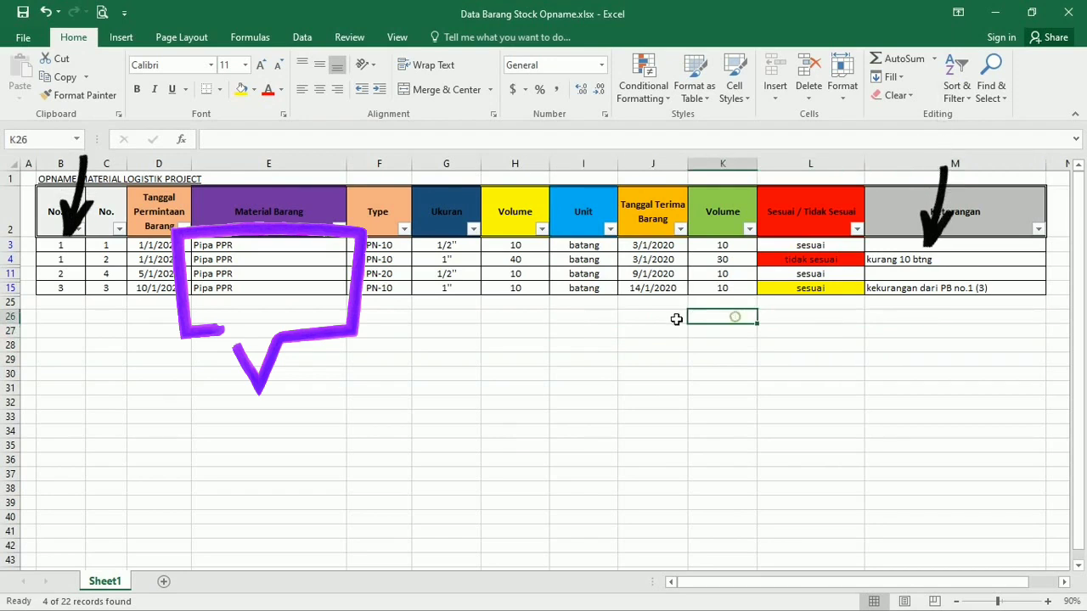
left_click(675, 318)
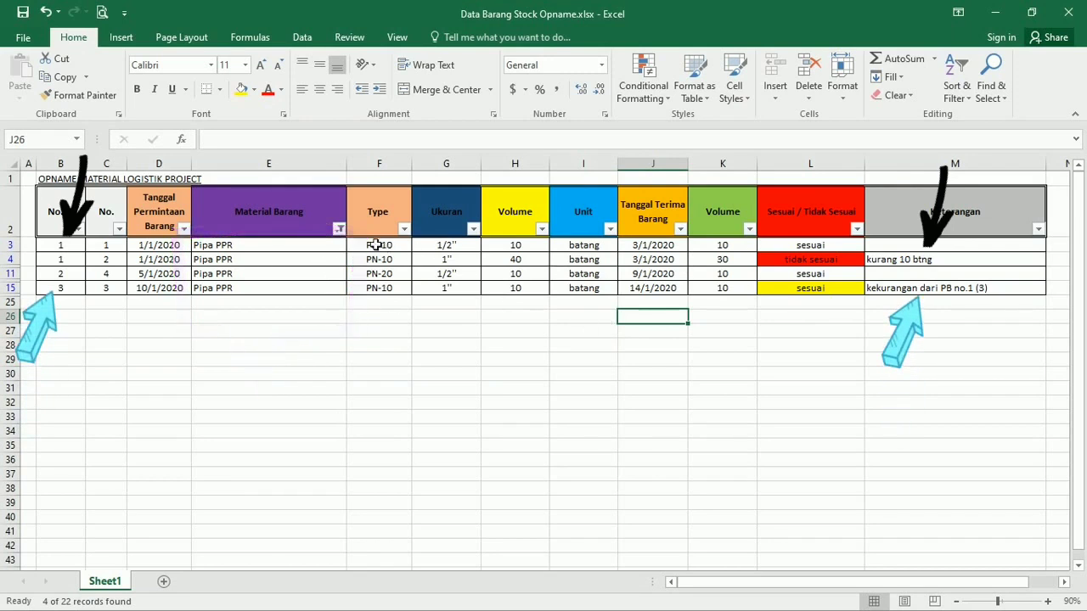
Filter the Material Barang column to show only Ducting BJLS.
left_click(339, 229)
left_click(197, 384)
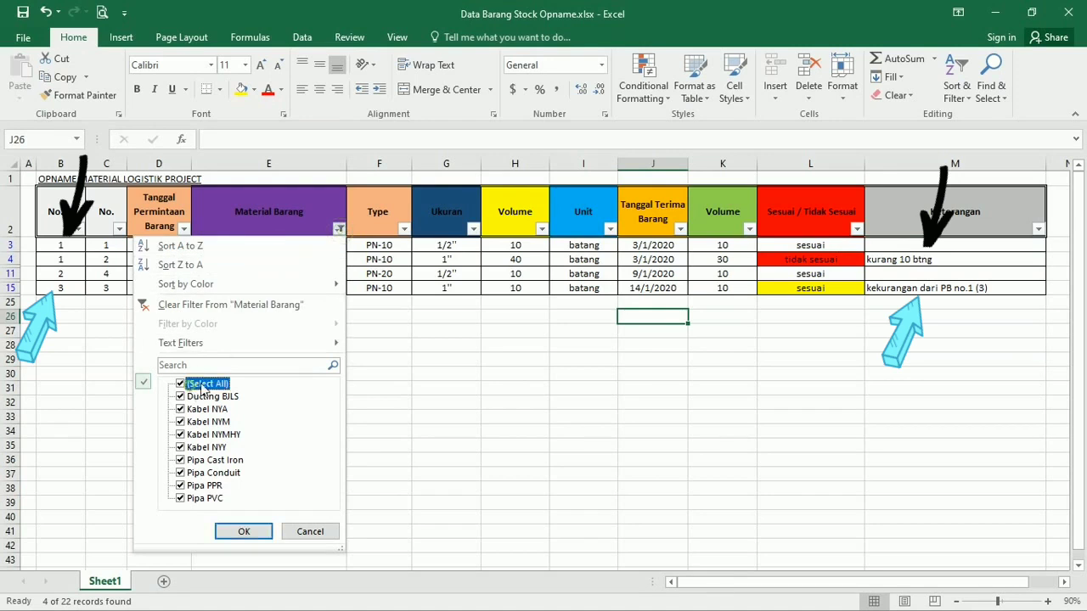
left_click(187, 384)
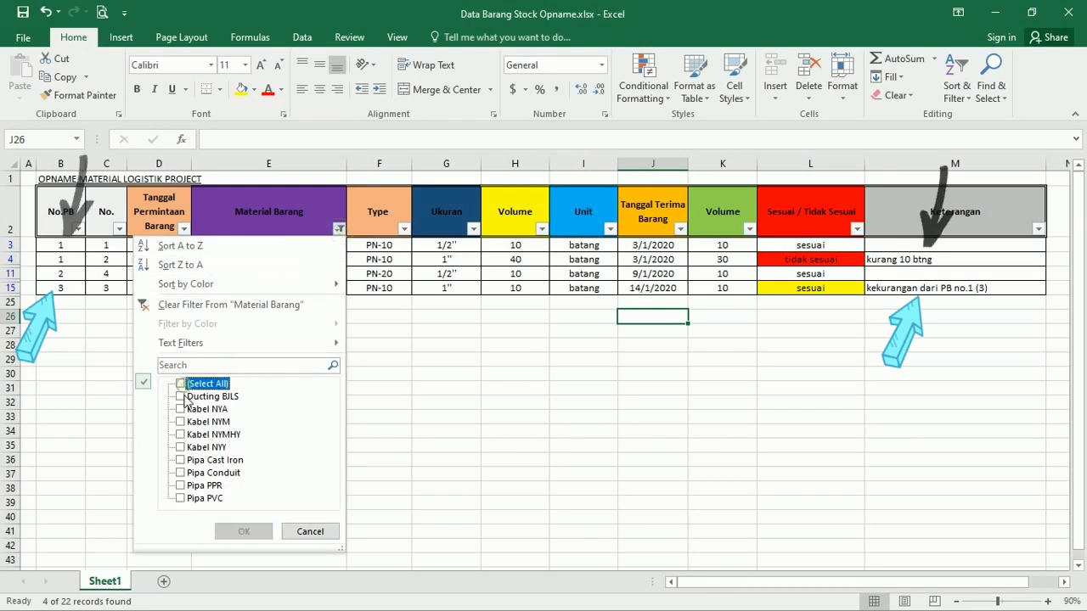
left_click(182, 397)
left_click(244, 531)
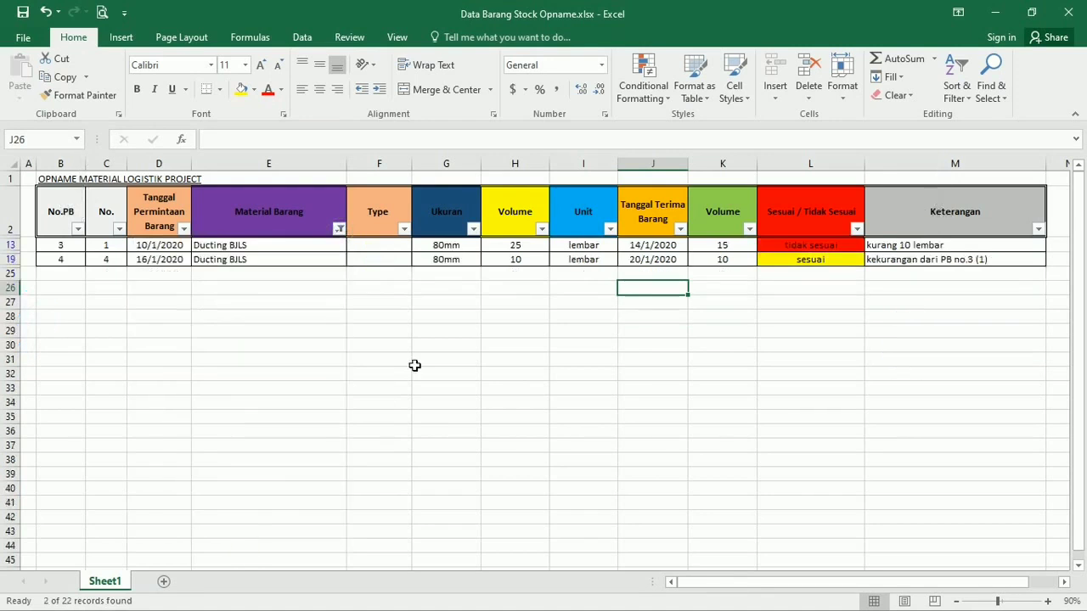
left_click(531, 331)
left_click(754, 316)
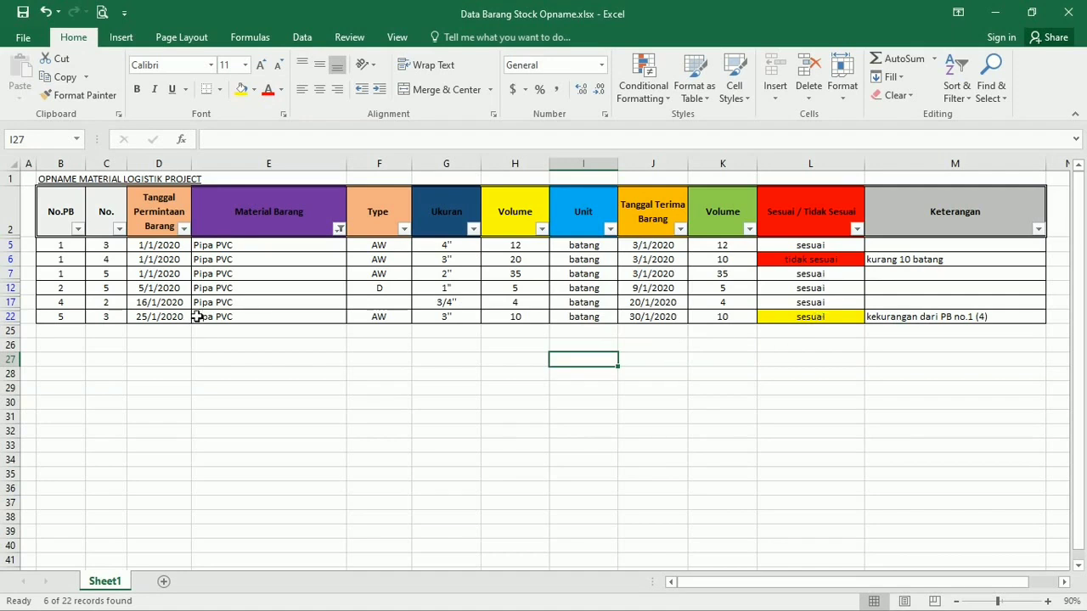
Reselect all materials in the Material Barang filter so every row of the table is shown instead of only Pipa PVC.
left_click(340, 231)
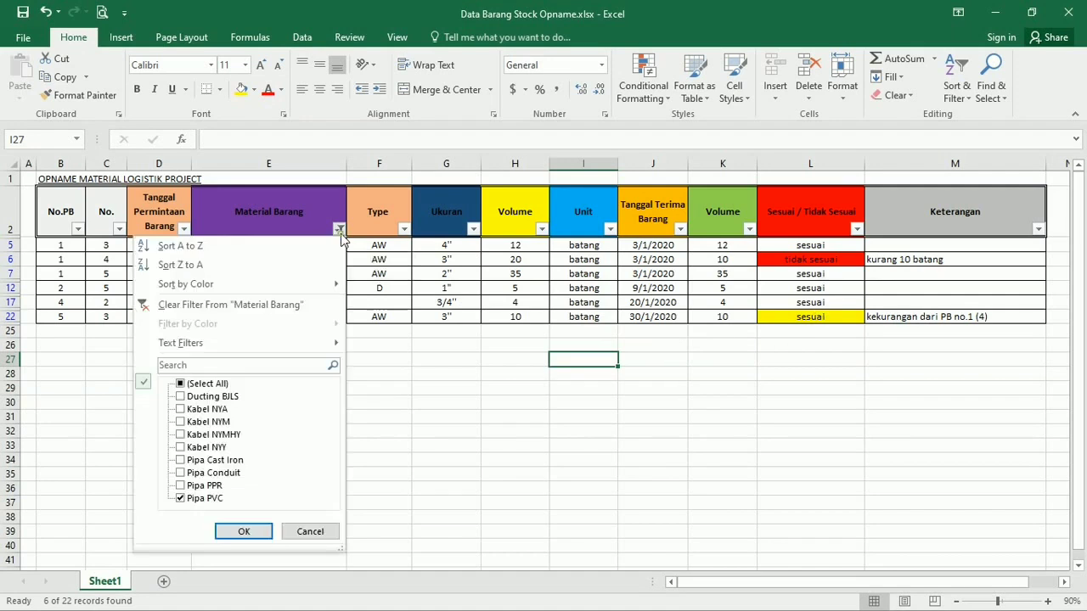
left_click(195, 385)
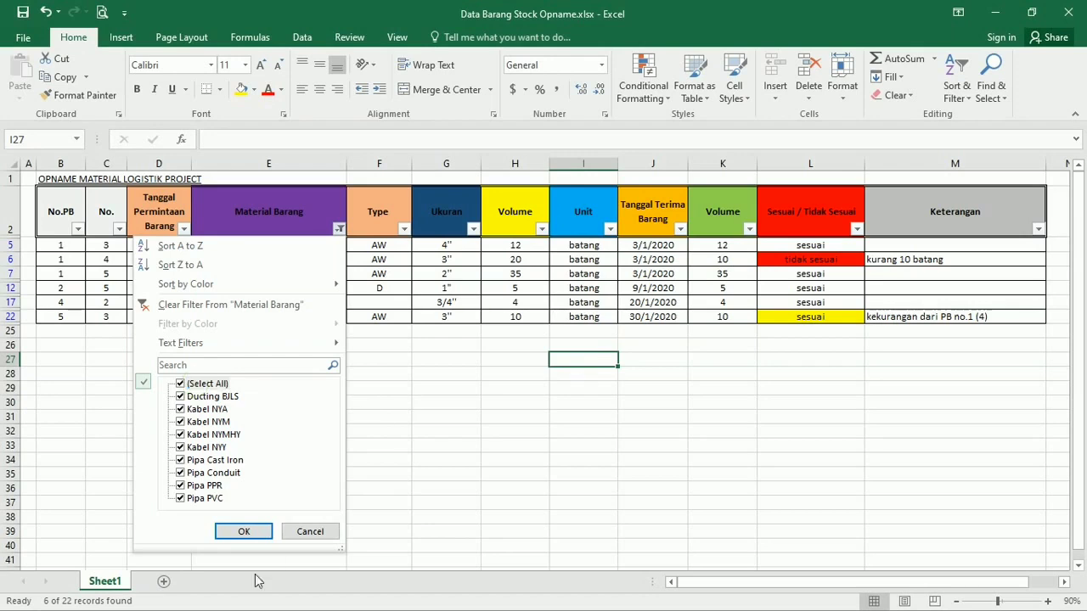
left_click(244, 531)
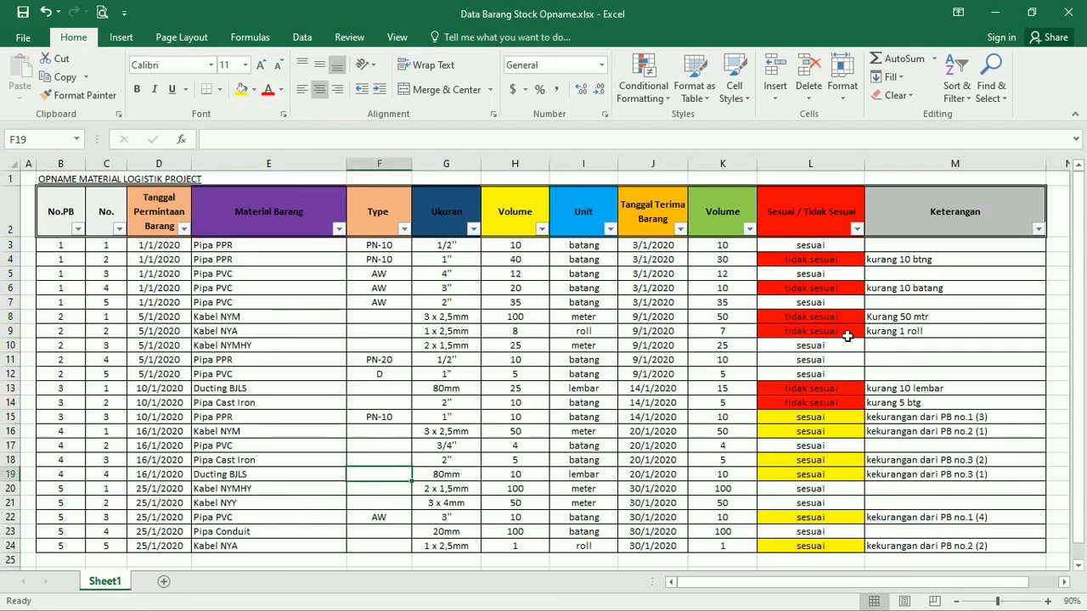
left_click(970, 342)
left_click(1002, 226)
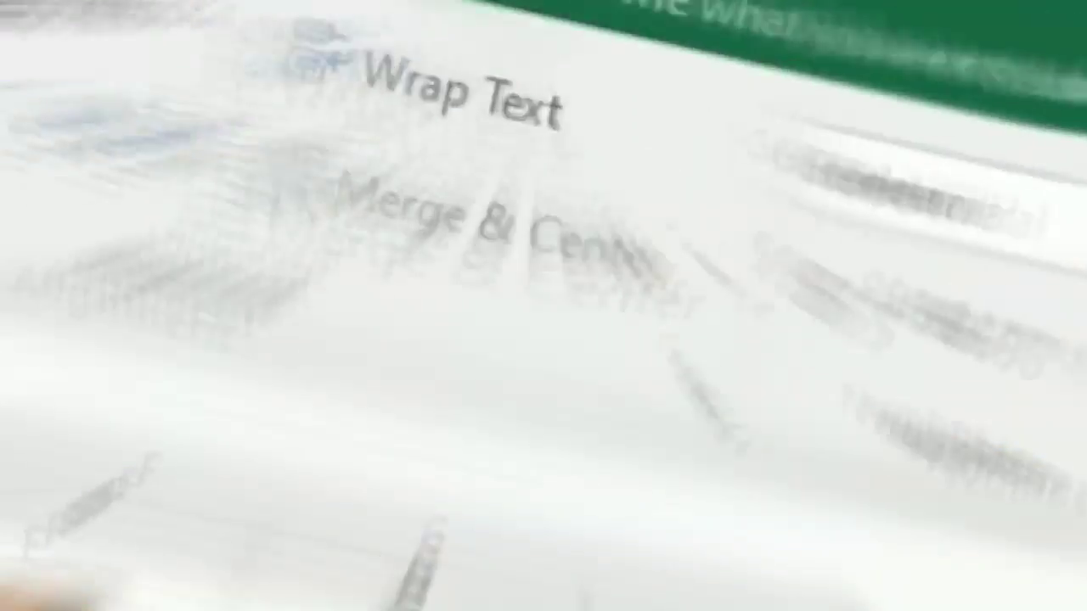
Set the Pipa Conduit received volume in K23 to 50 and mark its status in L23 as tidak sesuai with a red fill.
left_click(723, 531)
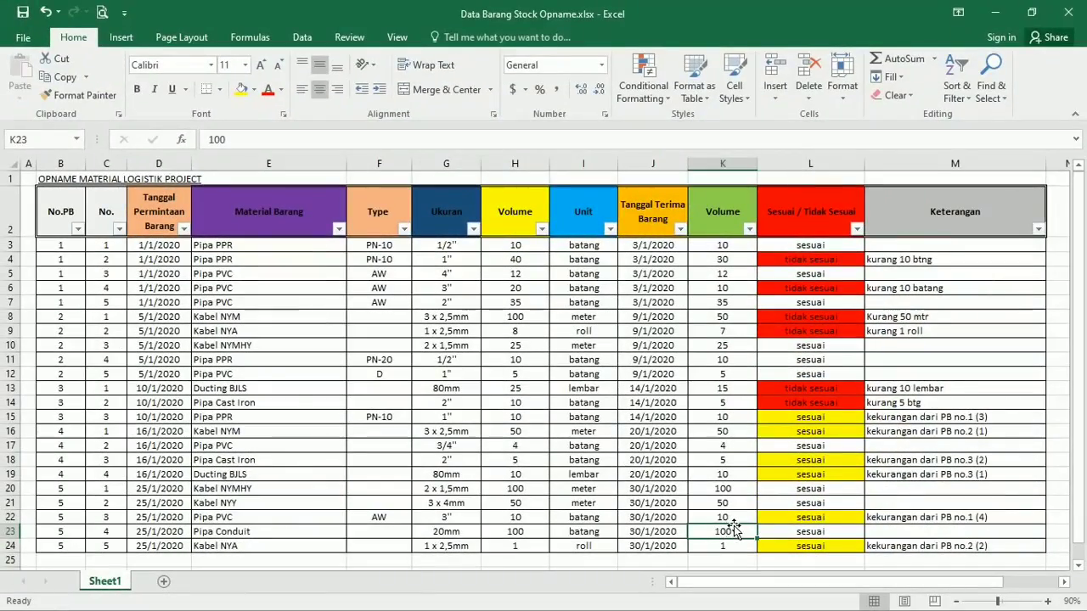
type("50")
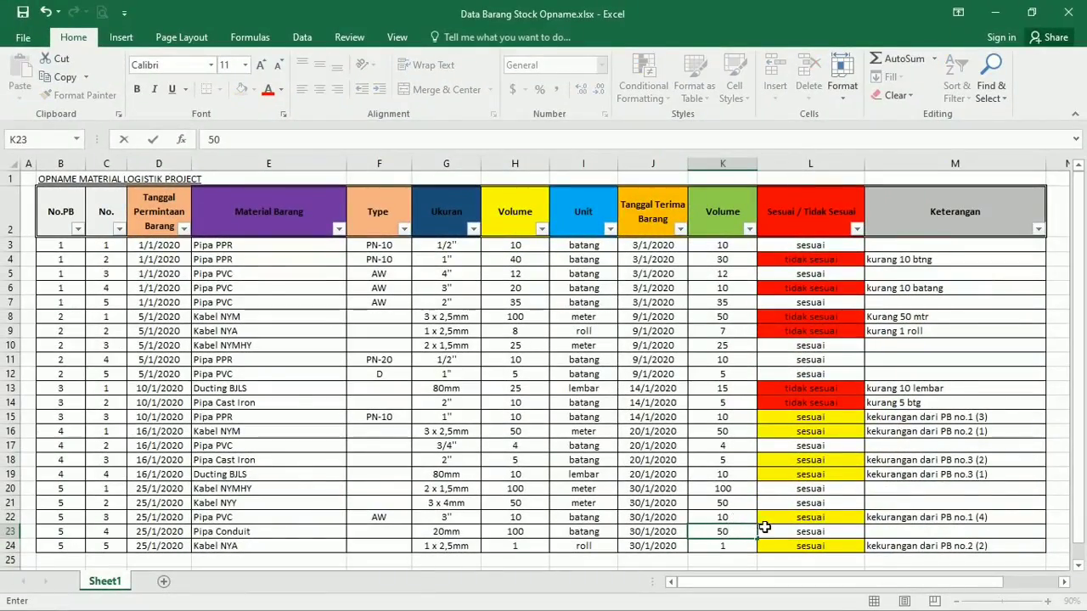
left_click(775, 531)
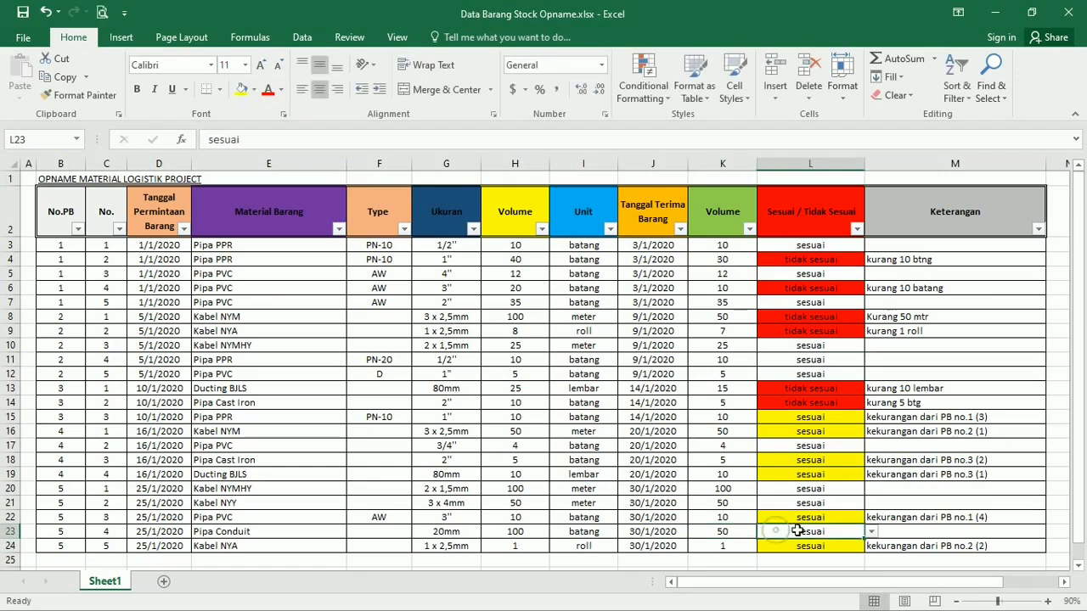
left_click(871, 532)
left_click(803, 552)
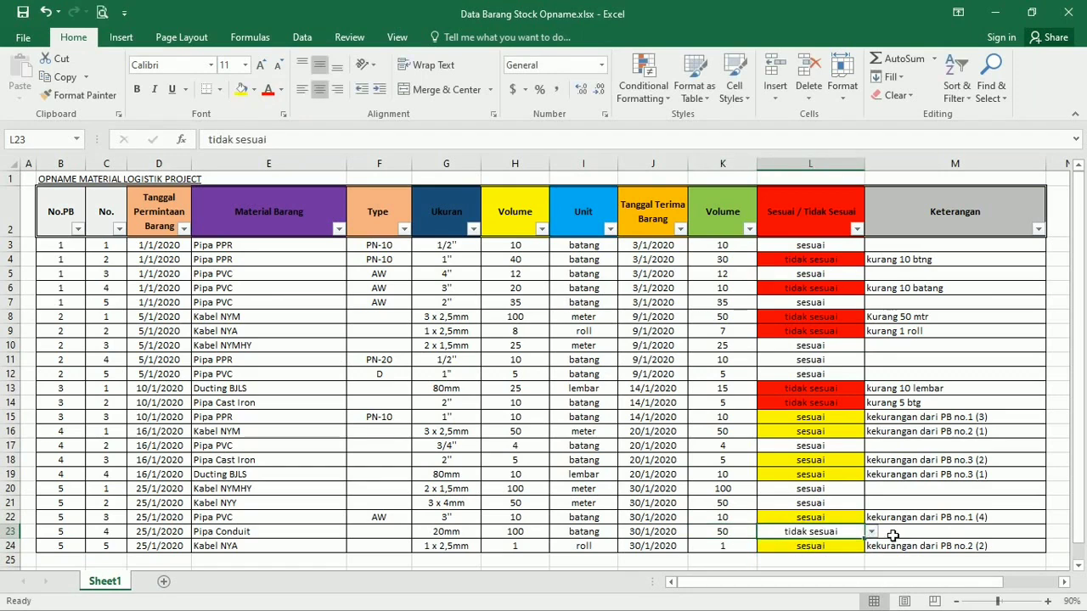
left_click(255, 92)
left_click(257, 212)
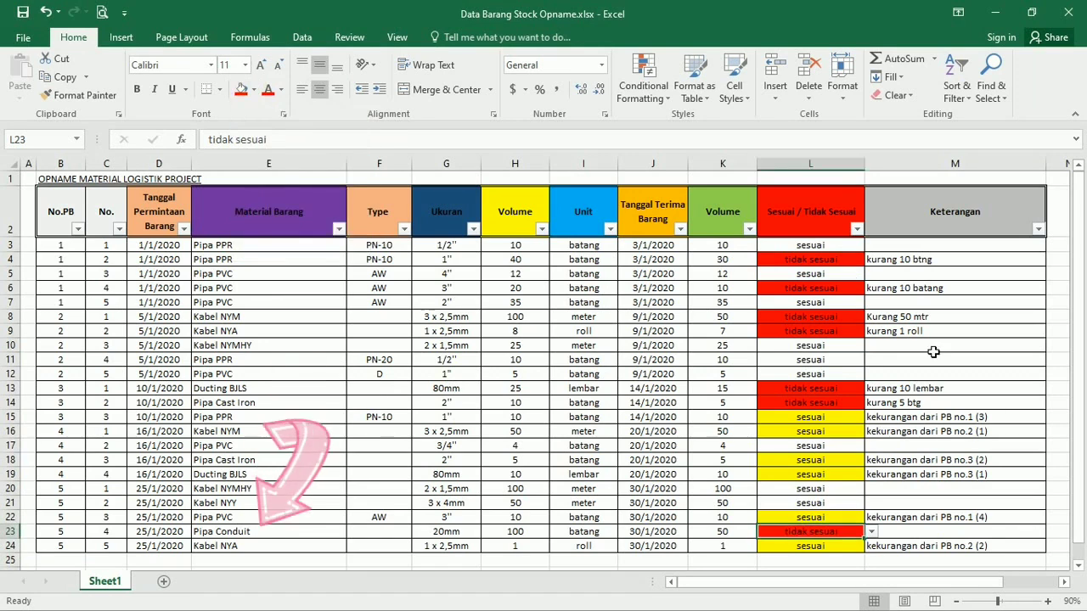
Enter the note "Kurang 50 batang" in the Keterangan cell M23 of the Pipa Conduit row.
left_click(932, 530)
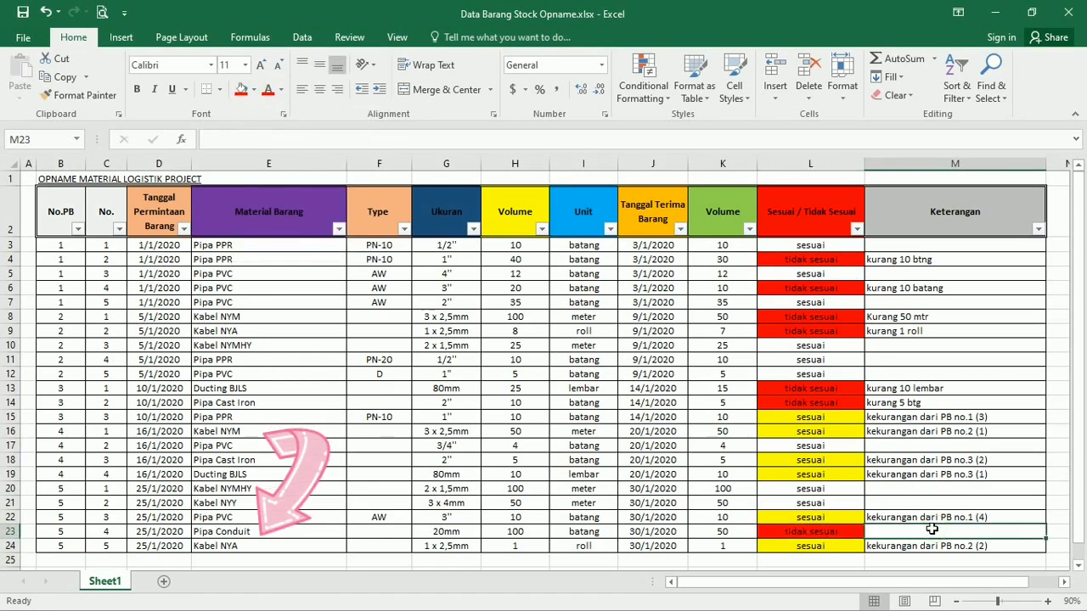
type("K")
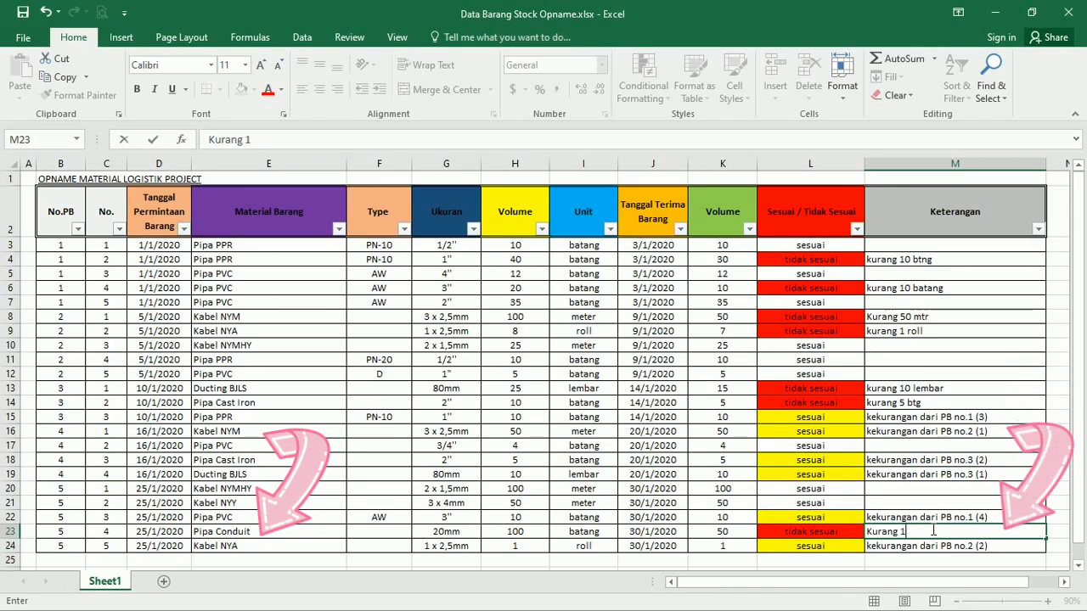
type("urang 1")
key("BackSpace")
type("50")
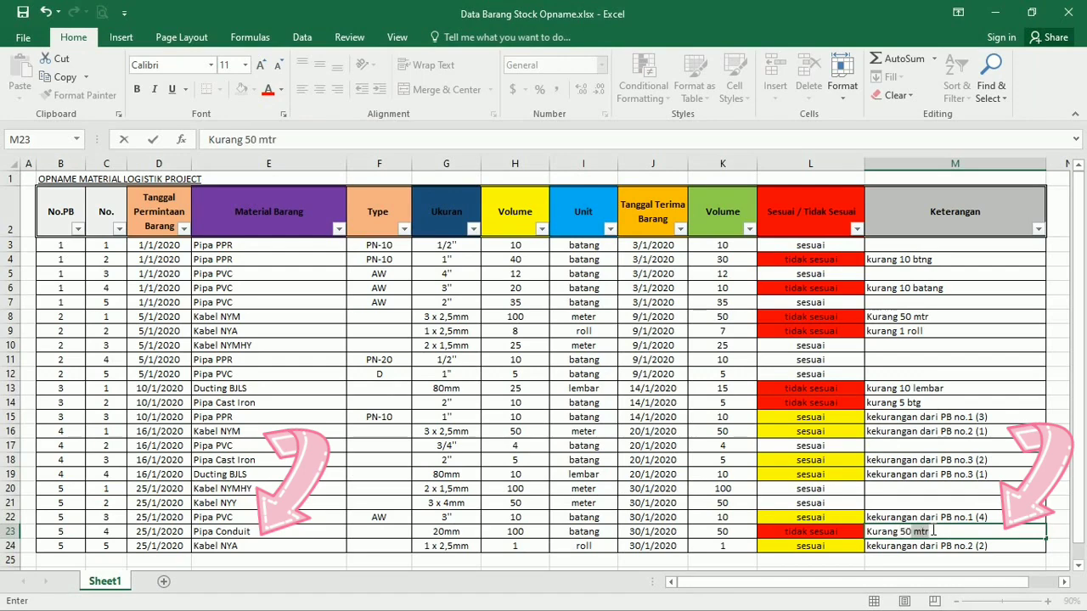
type(" batang")
left_click(927, 505)
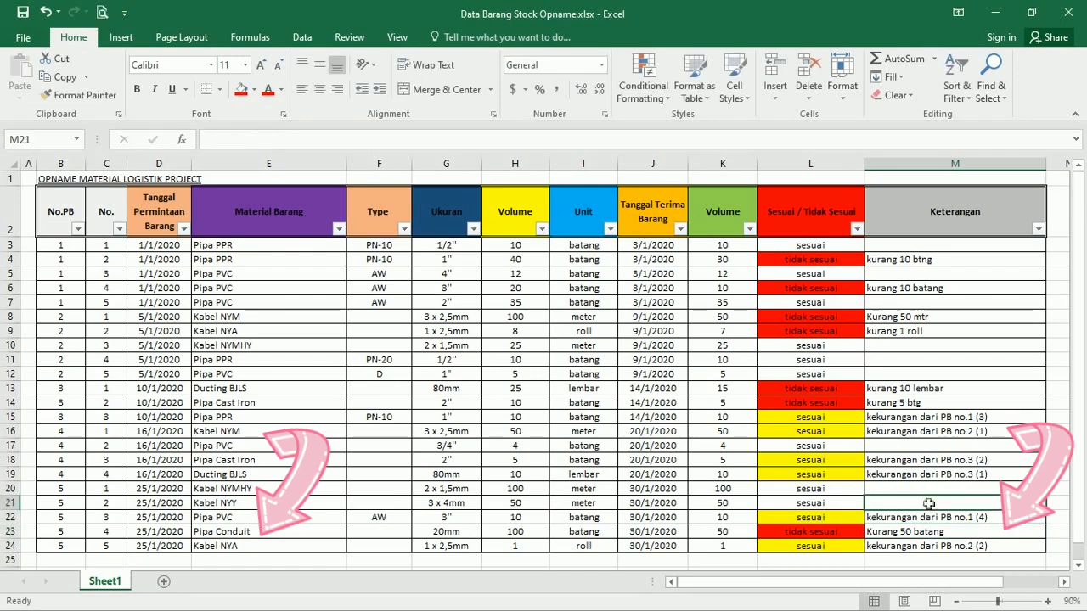
left_click(929, 528)
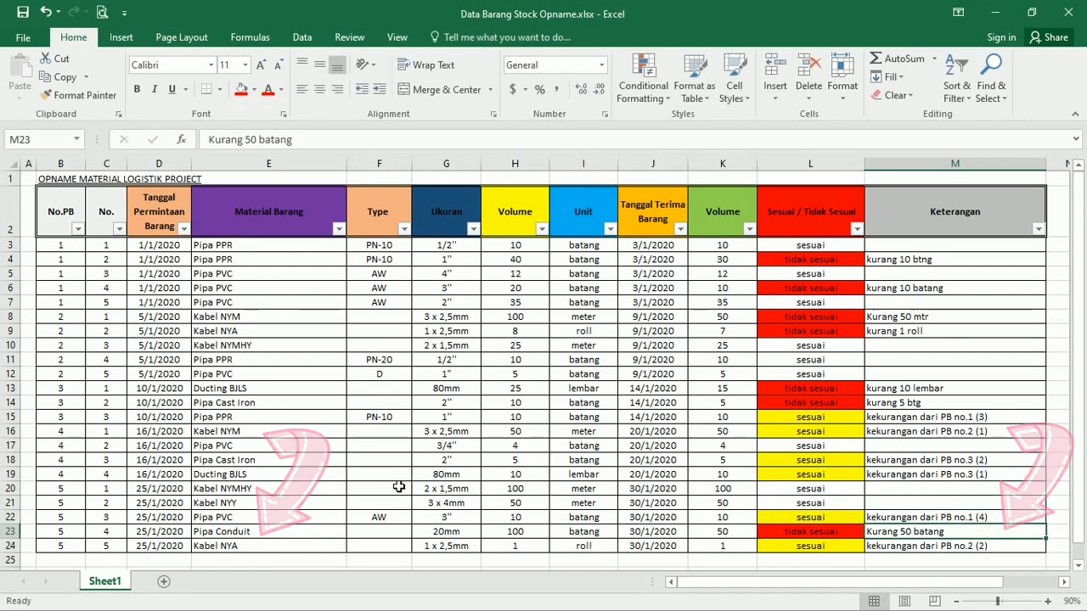
Filter the Material Barang column to show only Pipa Conduit.
left_click(338, 229)
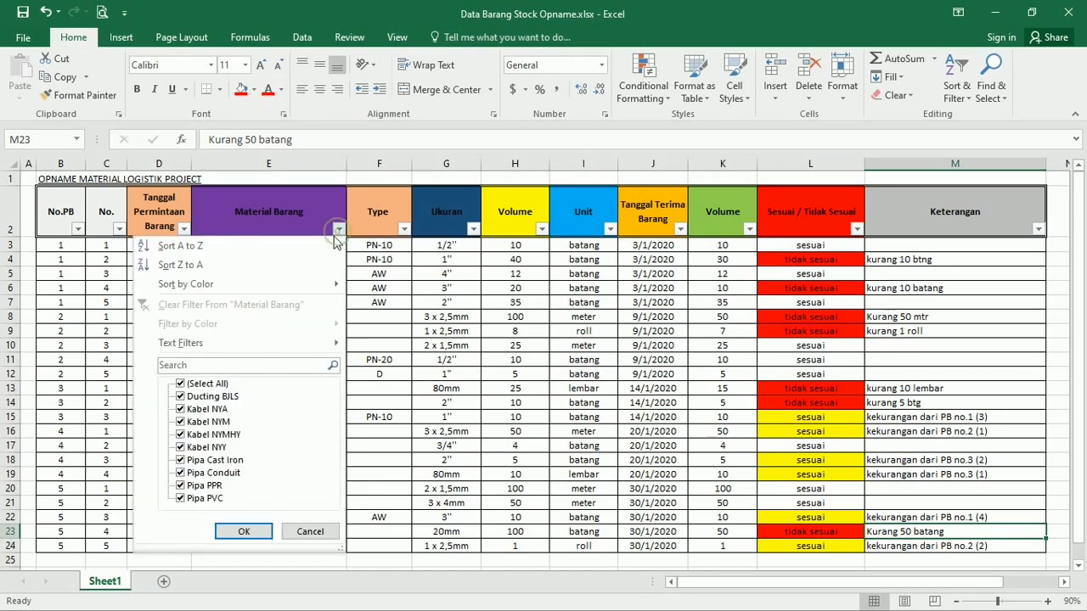
left_click(193, 384)
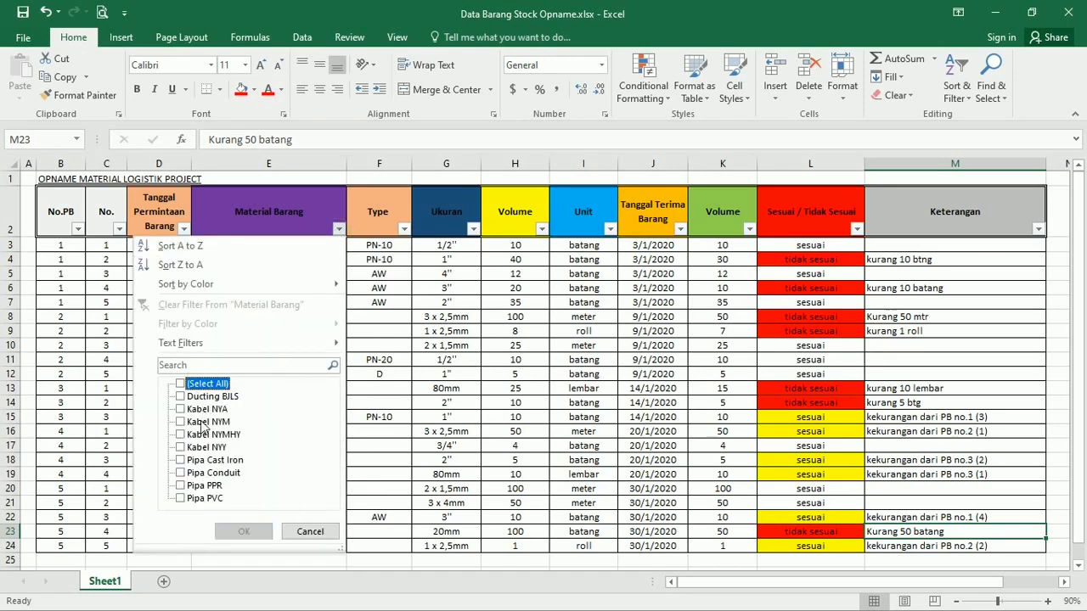
left_click(180, 473)
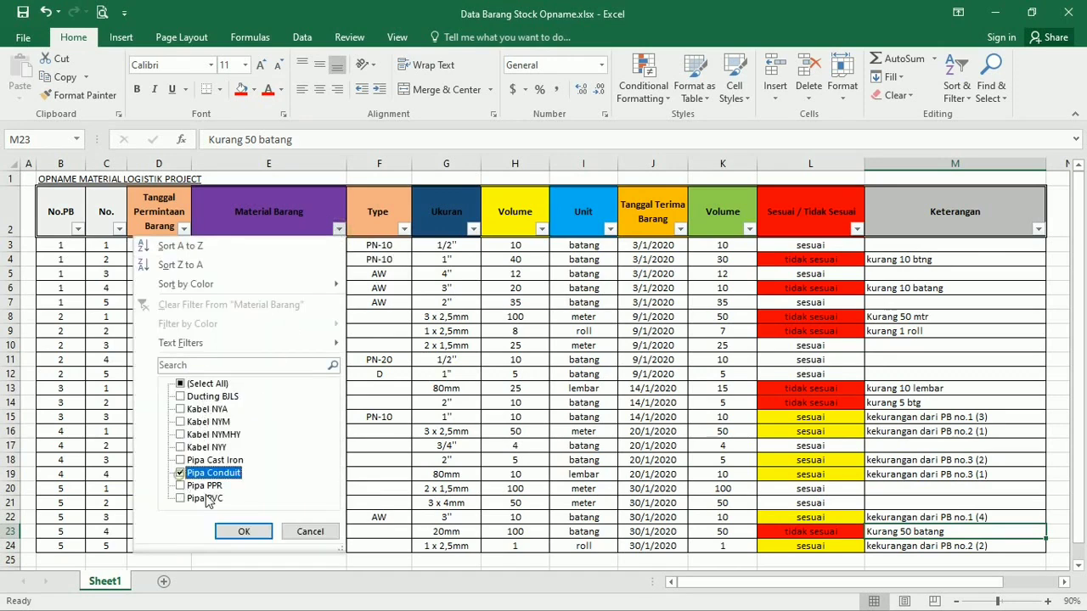
left_click(243, 531)
left_click(700, 289)
left_click(452, 299)
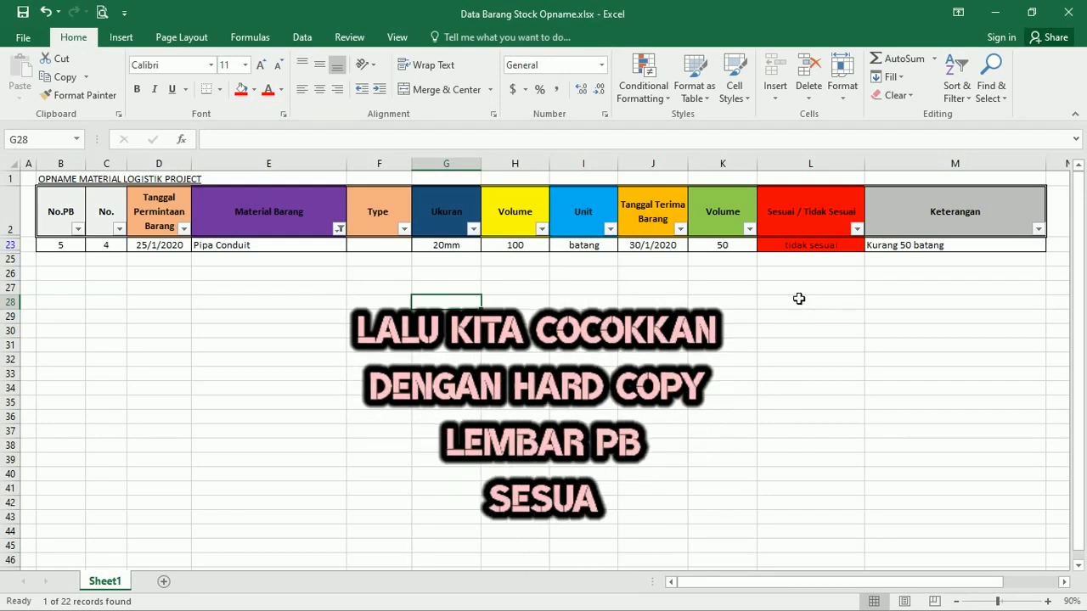
left_click(746, 306)
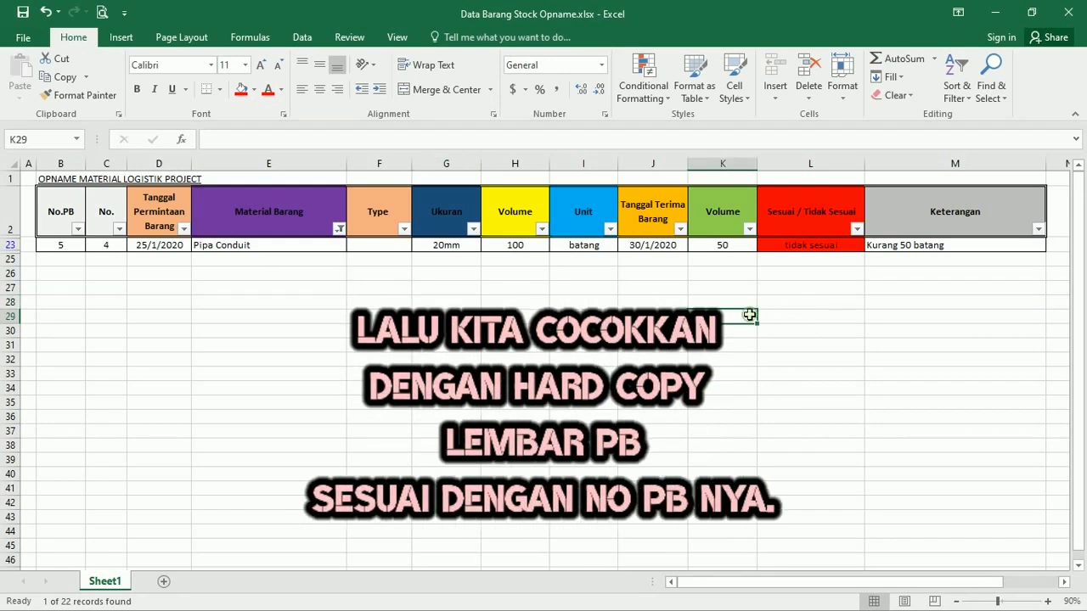
Compare the requested volume in H23 with the received volume in K23 for Pipa Conduit.
left_click(543, 246)
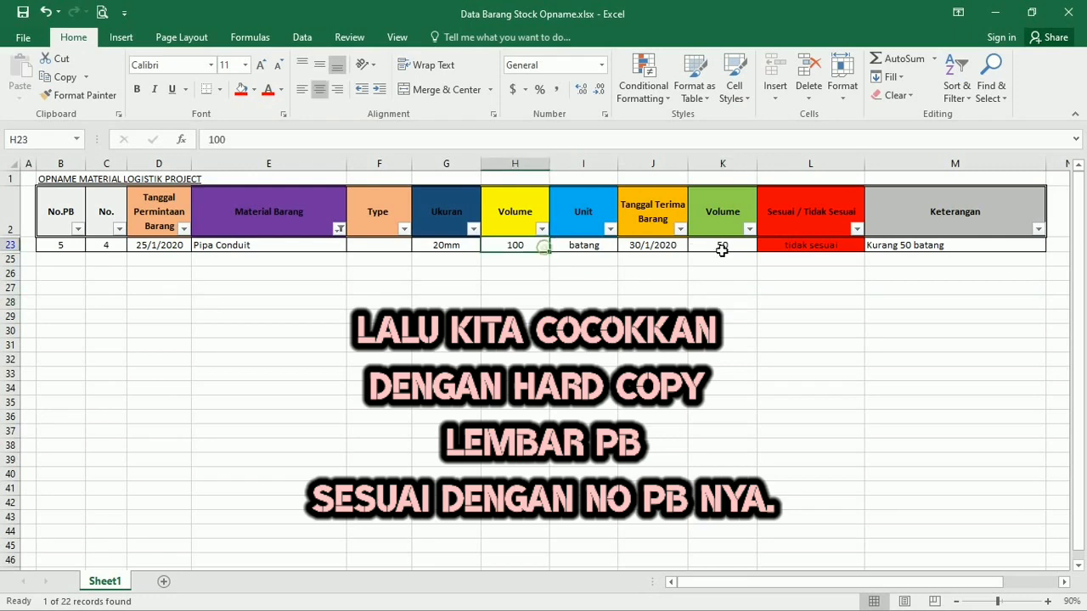
left_click(722, 248)
left_click(727, 259)
left_click(500, 246)
left_click(722, 247)
left_click(715, 259)
left_click(537, 248)
left_click(722, 246)
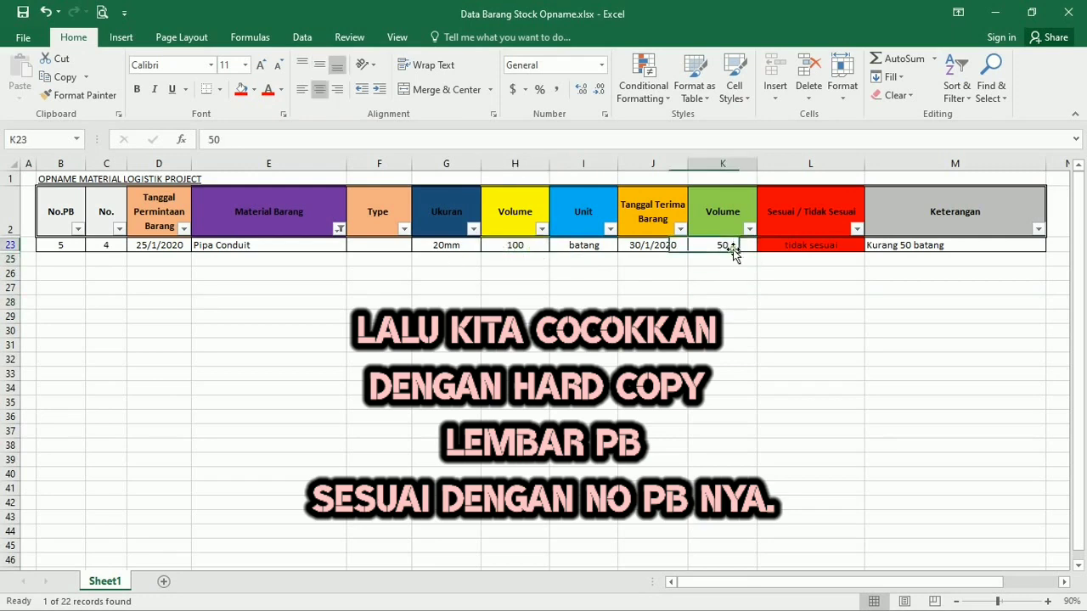
left_click(728, 260)
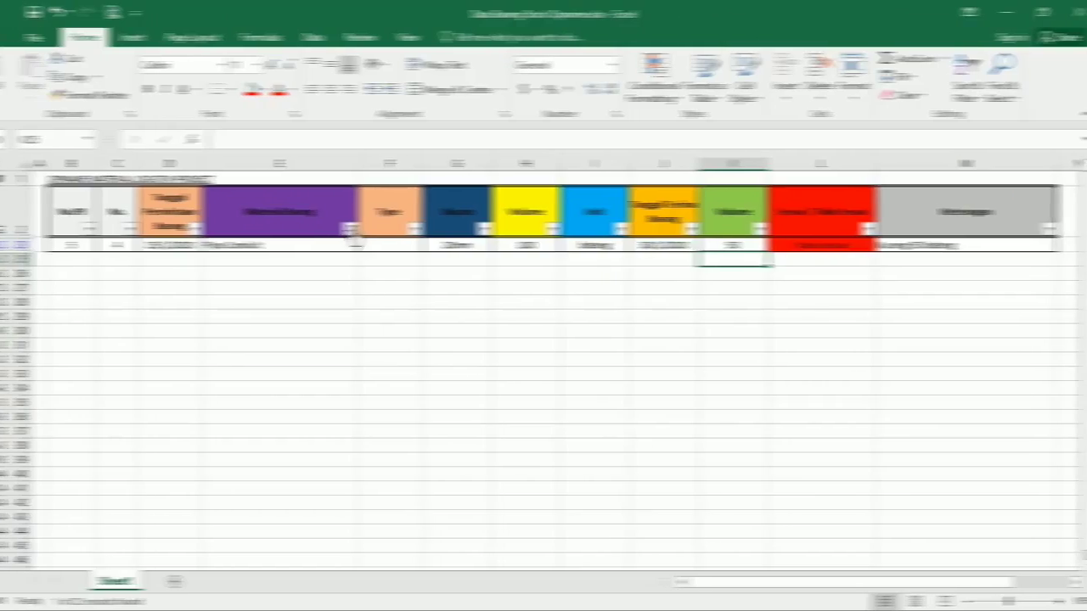
Reselect all materials in the Material Barang filter to remove the Pipa Conduit restriction.
left_click(339, 228)
left_click(204, 383)
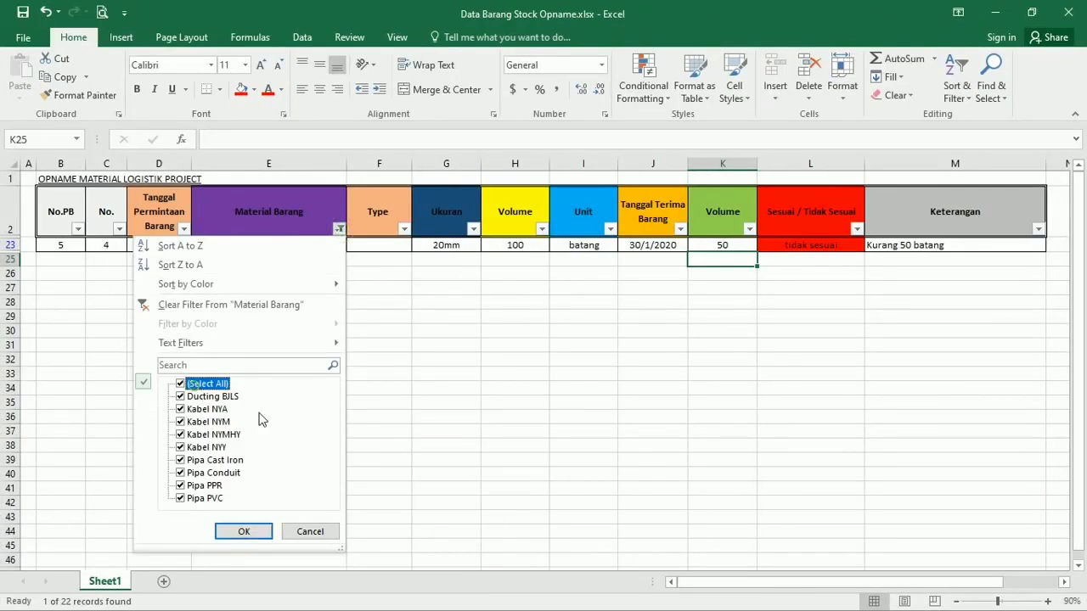
left_click(243, 532)
left_click(526, 374)
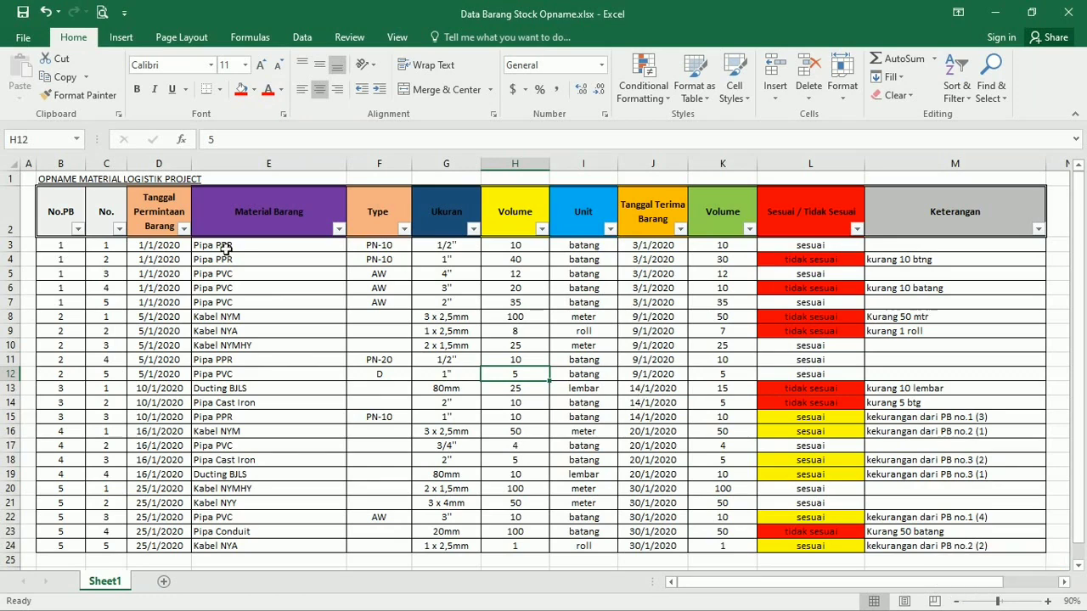
left_click(287, 349)
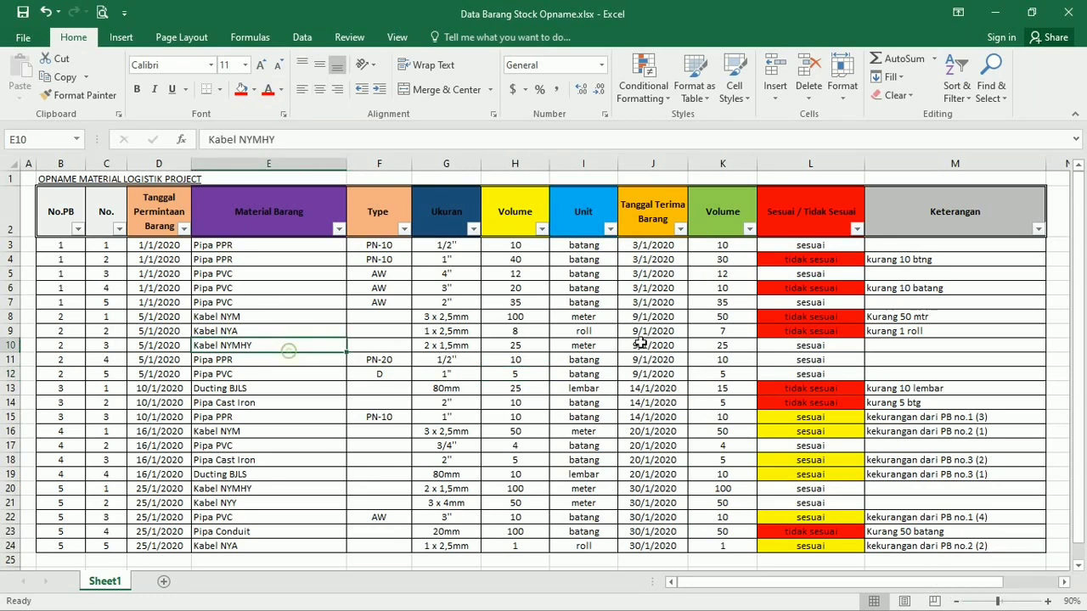
left_click(712, 335)
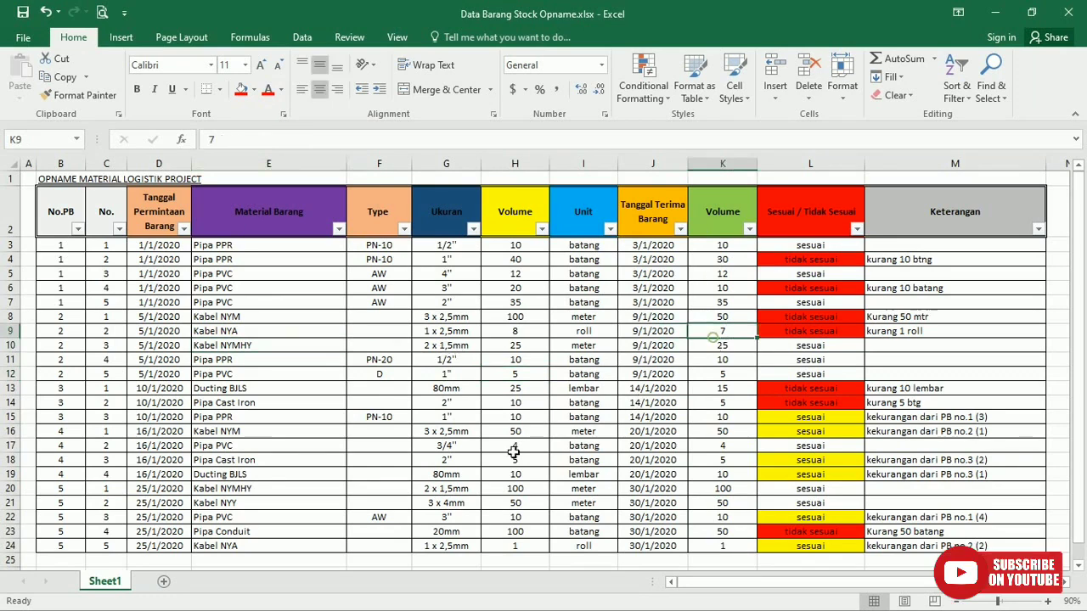
left_click(613, 174)
left_click(685, 171)
left_click(711, 177)
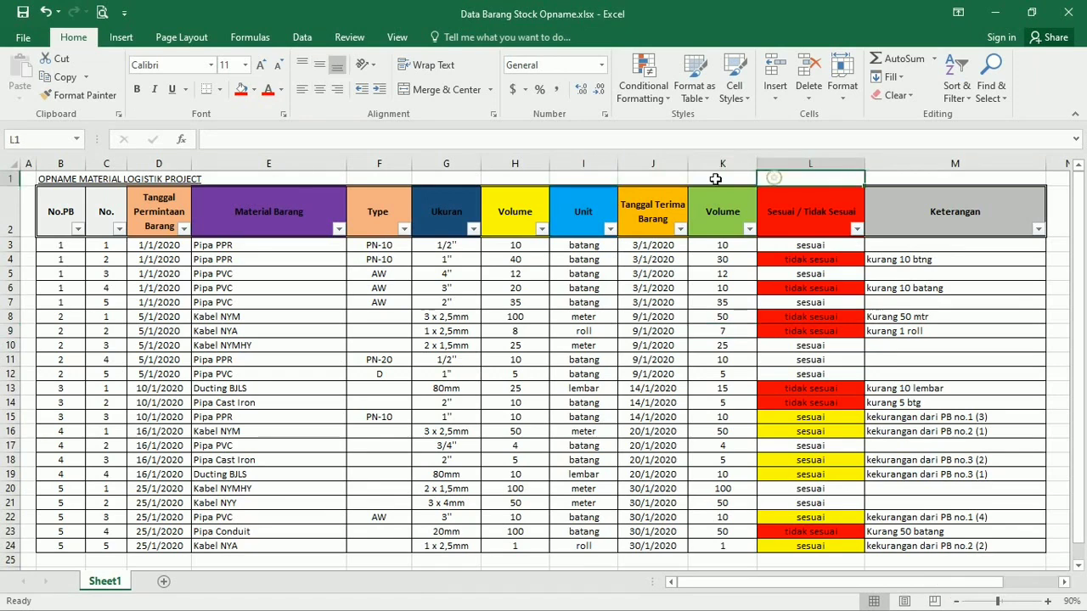
left_click(668, 179)
left_click(613, 180)
left_click(487, 179)
left_click(420, 180)
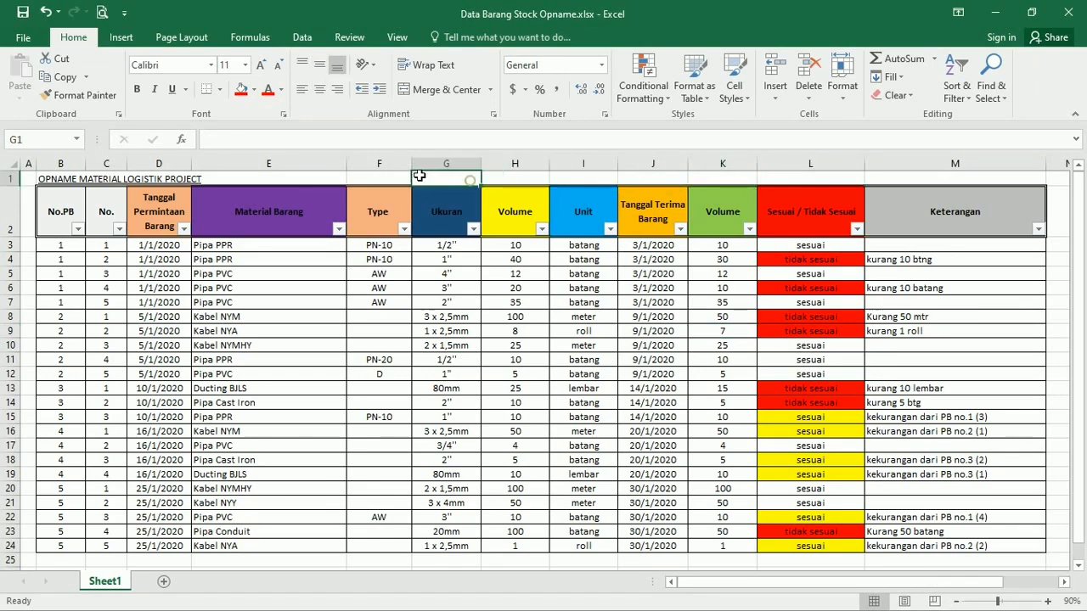
left_click(404, 174)
left_click(446, 174)
left_click(489, 174)
left_click(586, 175)
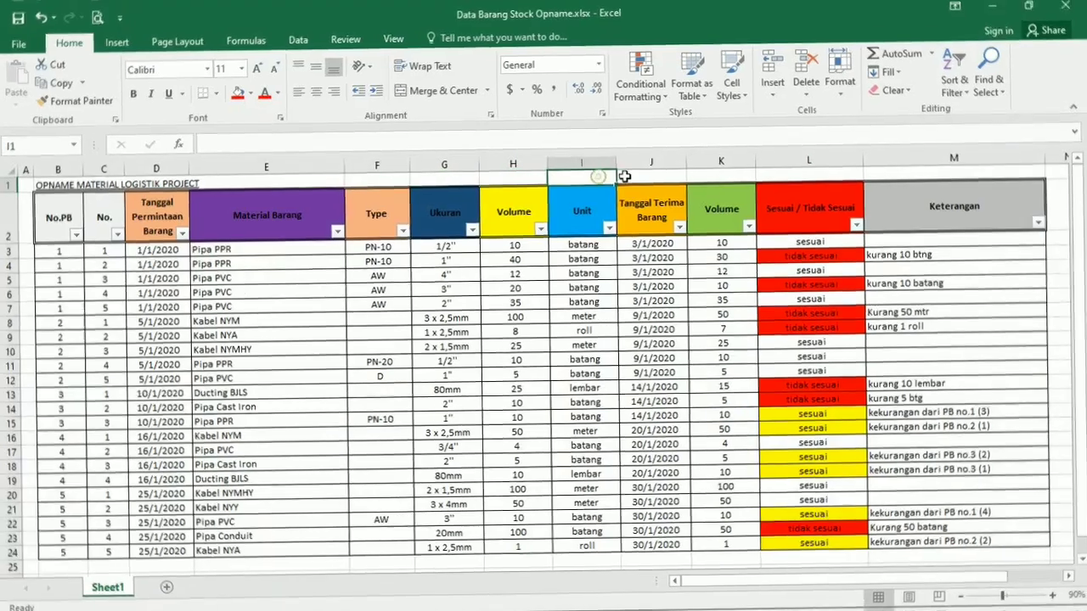